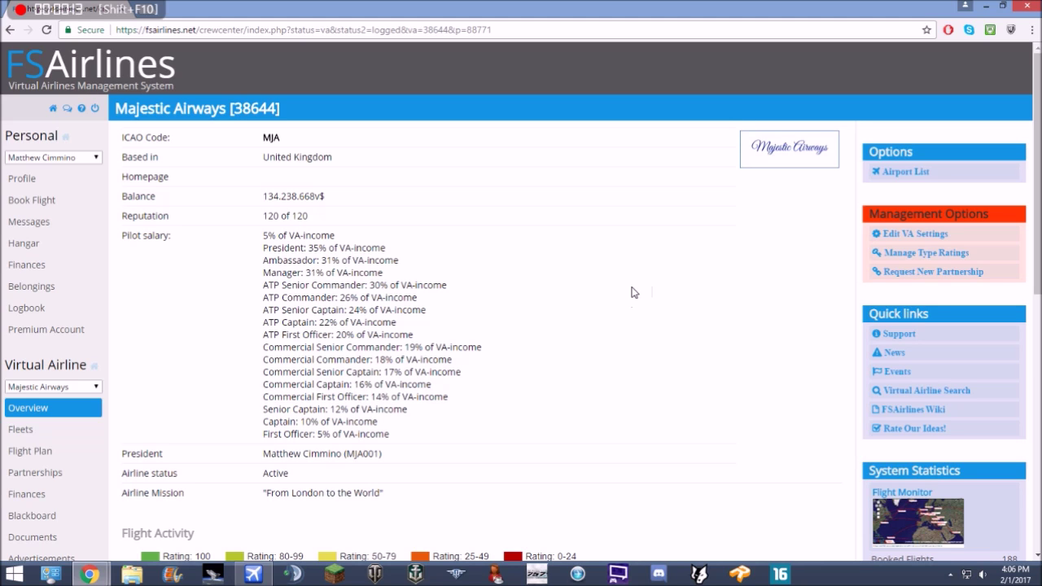
# - Switch to Flight Simulator X and set the free flight location to Dublin Intl (EIDW), starting at GATE 13 -- GATE MEDIUM
pyautogui.click(254, 575)
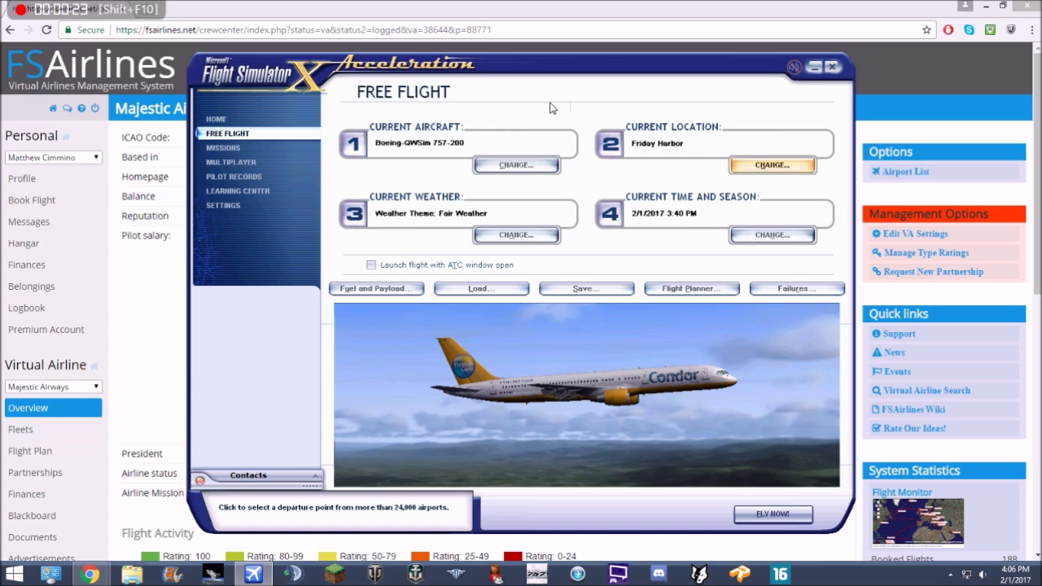
pyautogui.click(512, 163)
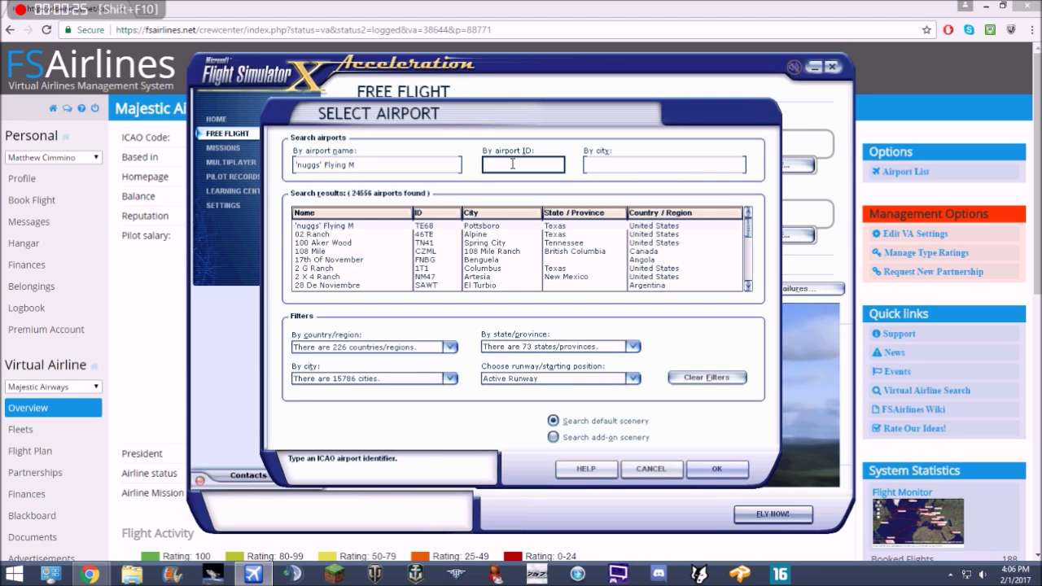
pyautogui.write('eidw')
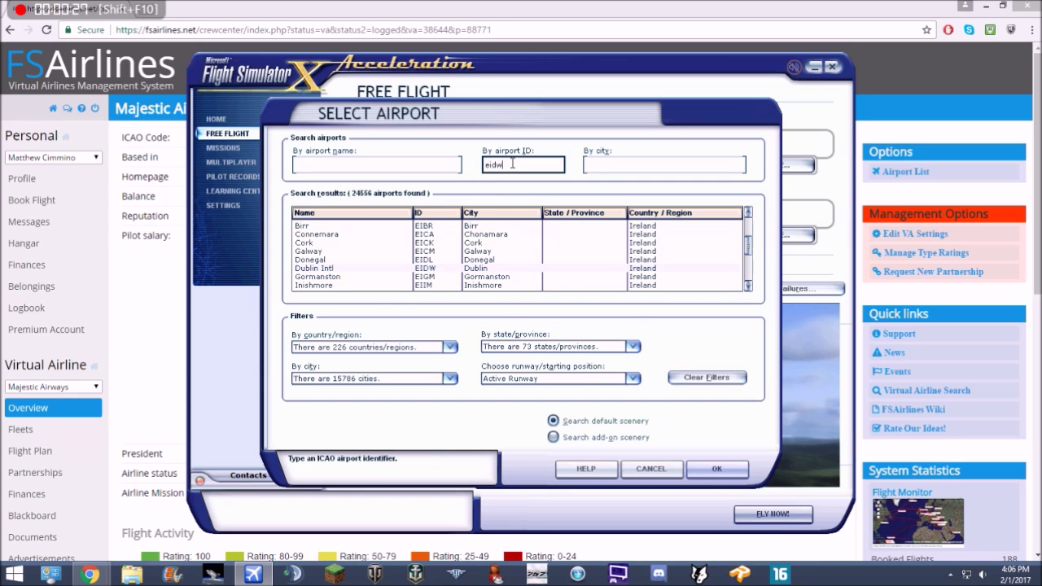
pyautogui.click(632, 378)
pyautogui.moveTo(637, 409); pyautogui.dragTo(639, 421)
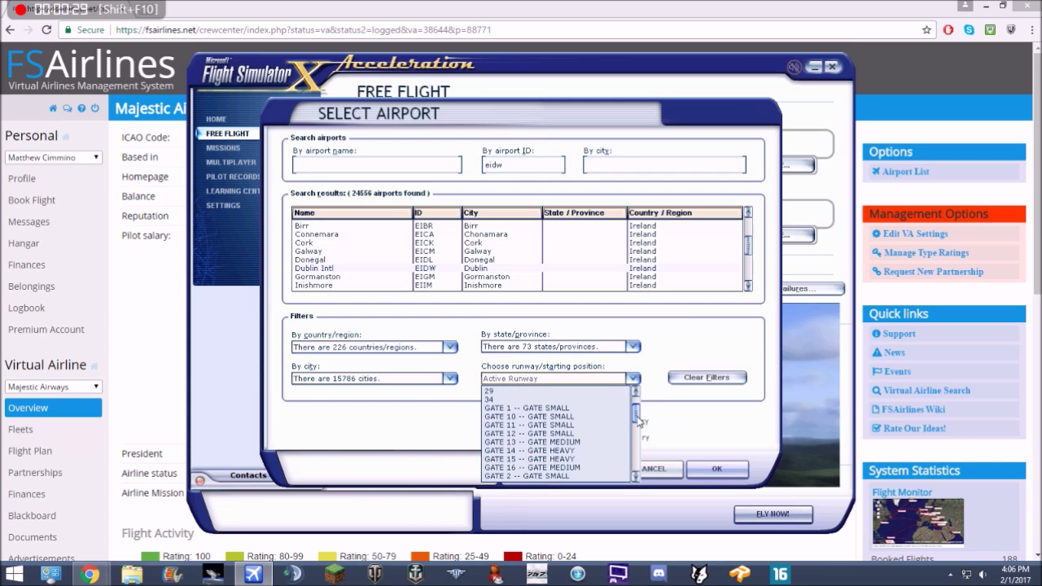
pyautogui.click(592, 449)
pyautogui.click(716, 469)
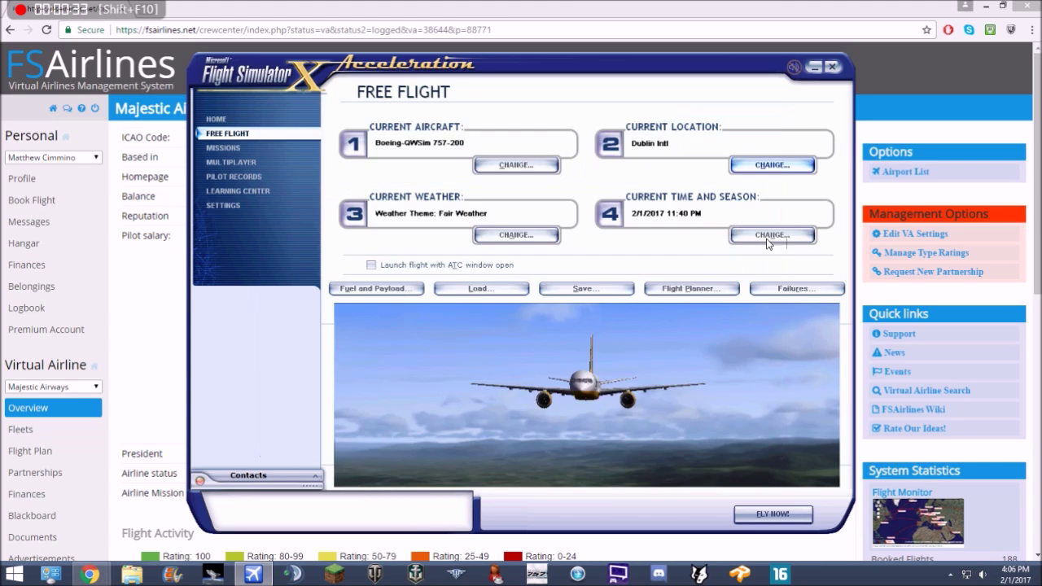
# - Set the free flight's time of day to Day with a local time of 15:08:49
pyautogui.click(768, 237)
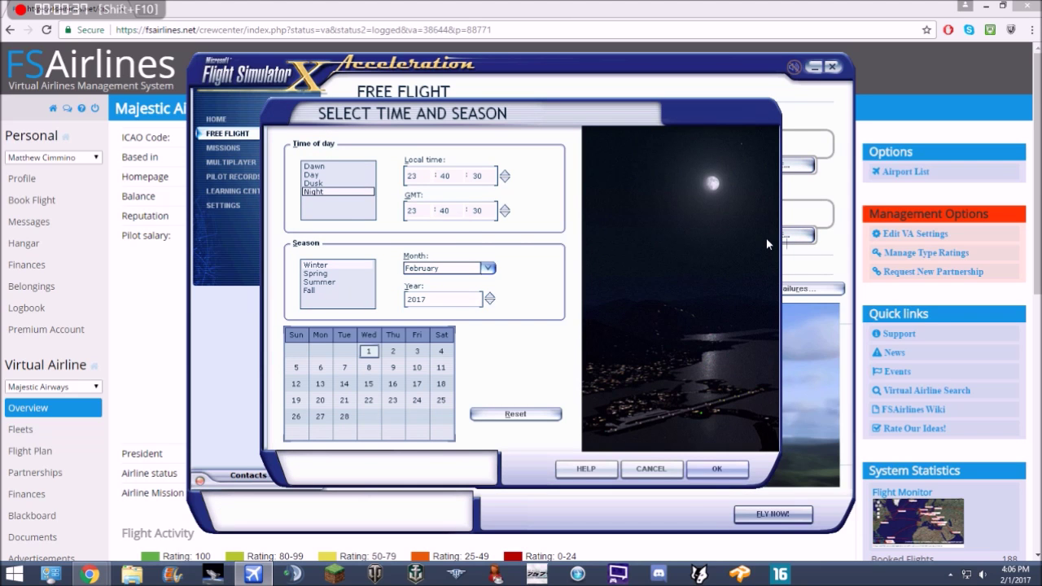
pyautogui.click(319, 183)
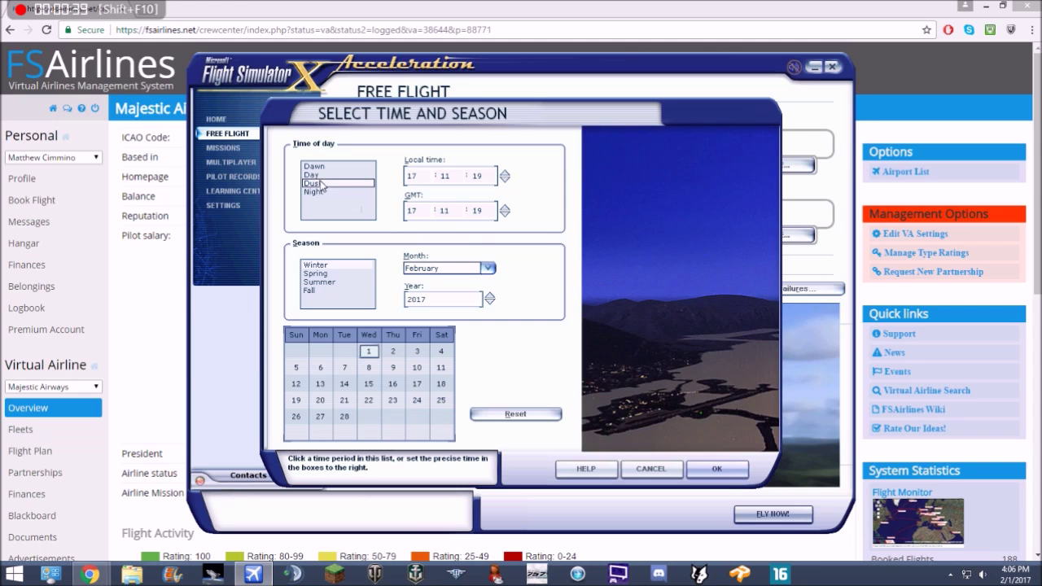
pyautogui.click(317, 174)
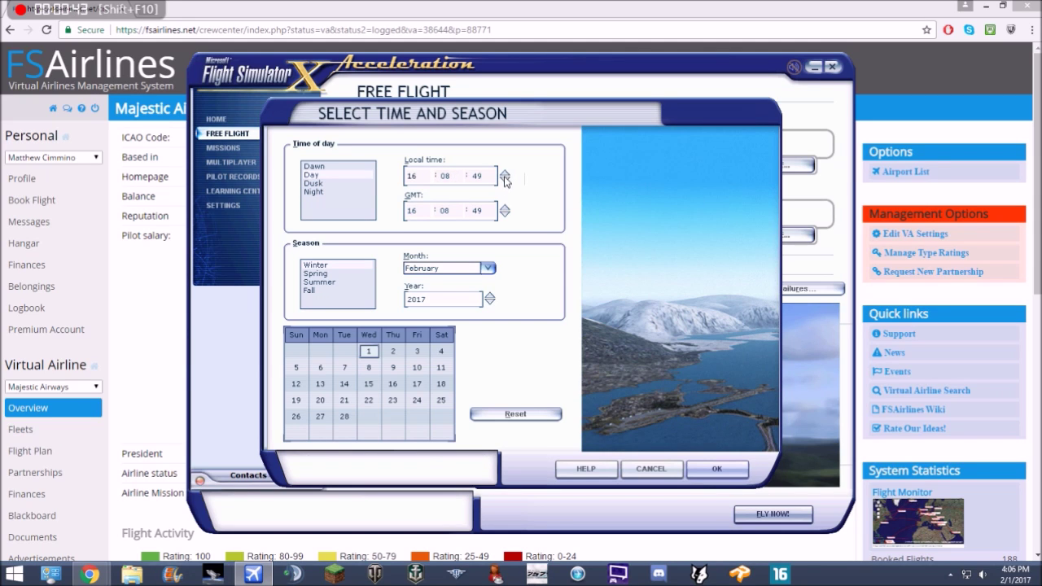
pyautogui.click(505, 174)
pyautogui.click(504, 174)
pyautogui.click(505, 181)
pyautogui.click(505, 181)
pyautogui.click(506, 180)
pyautogui.click(713, 468)
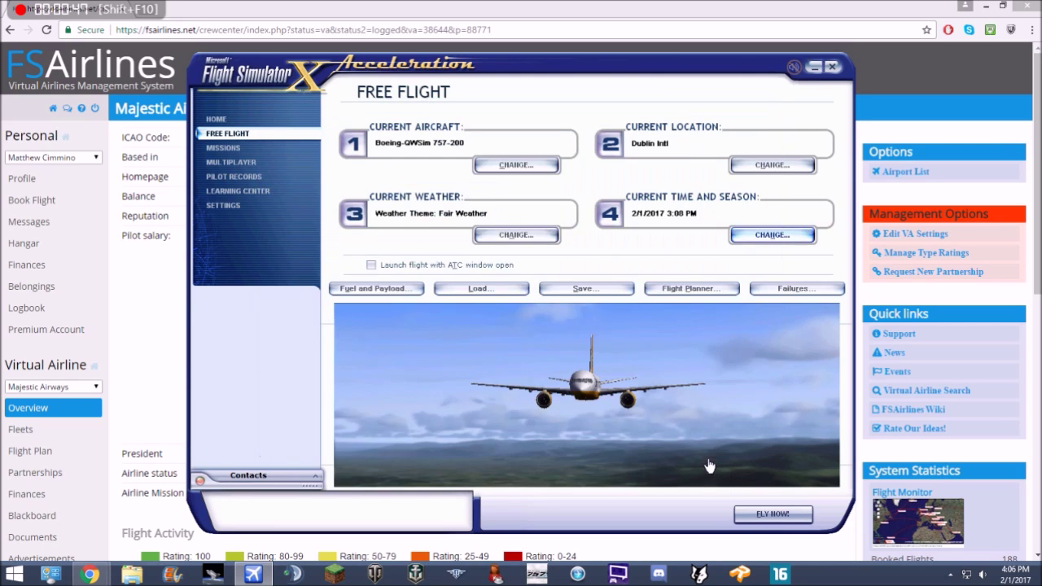
pyautogui.click(762, 237)
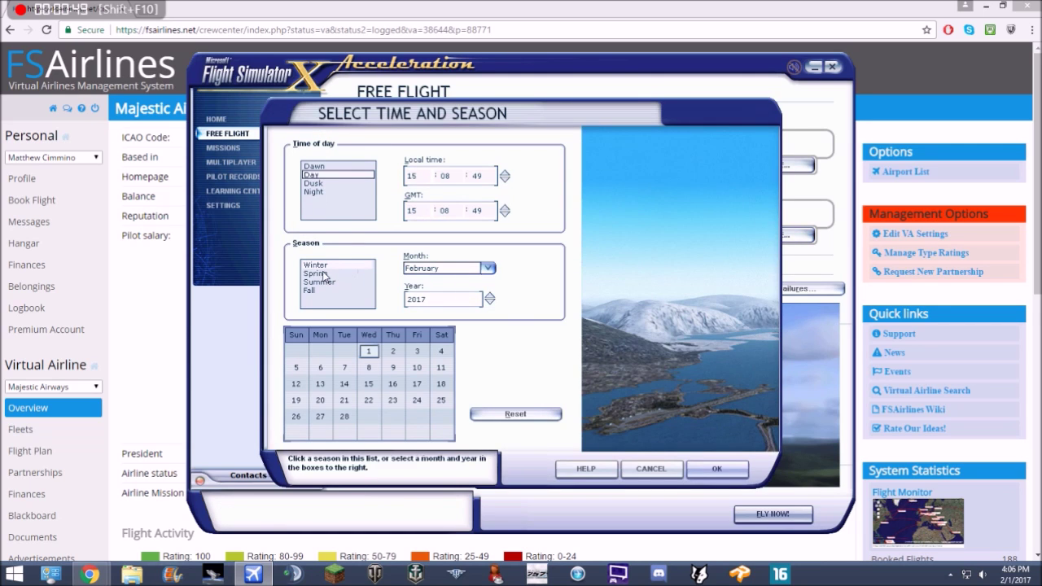
pyautogui.click(732, 469)
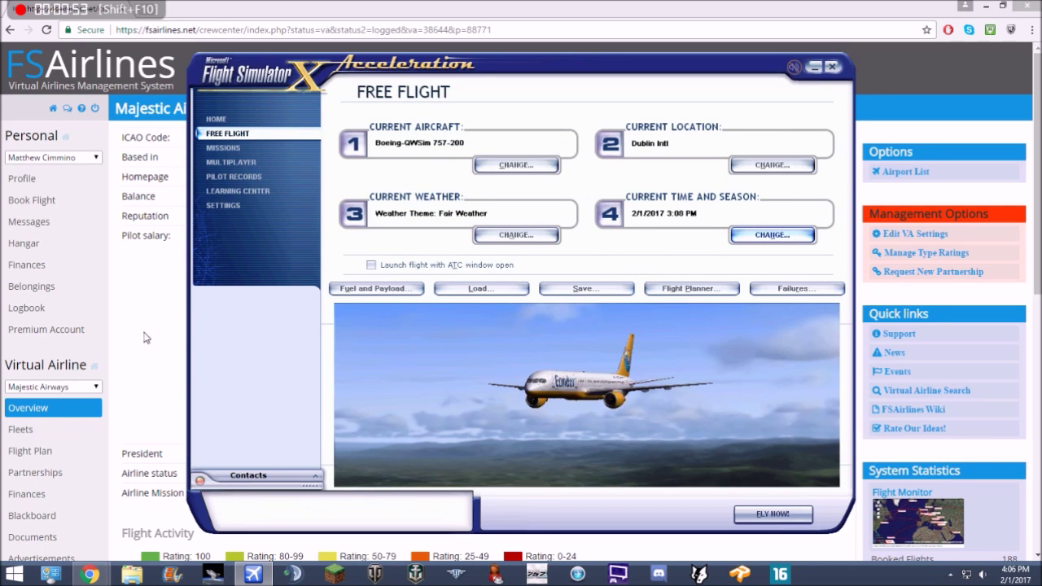
# - Switch to the FSAirlines website and look through the Majestic Airways overview, including its last flights, pilots and partnerships
pyautogui.hotkey('alt', 'Tab')
pyautogui.doubleClick(573, 335)
pyautogui.click(558, 325)
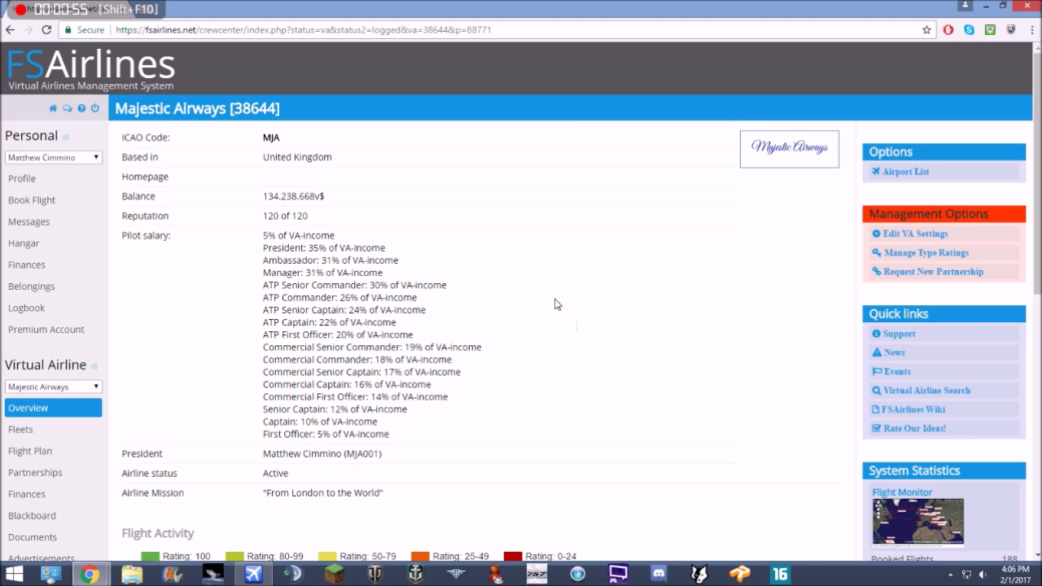
pyautogui.click(253, 574)
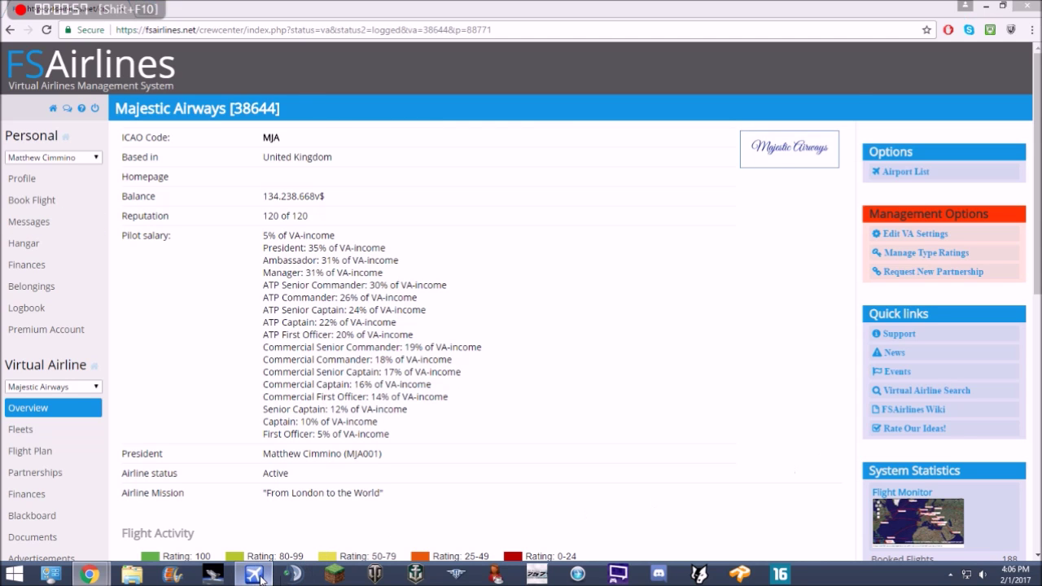
pyautogui.hotkey('alt', 'Tab')
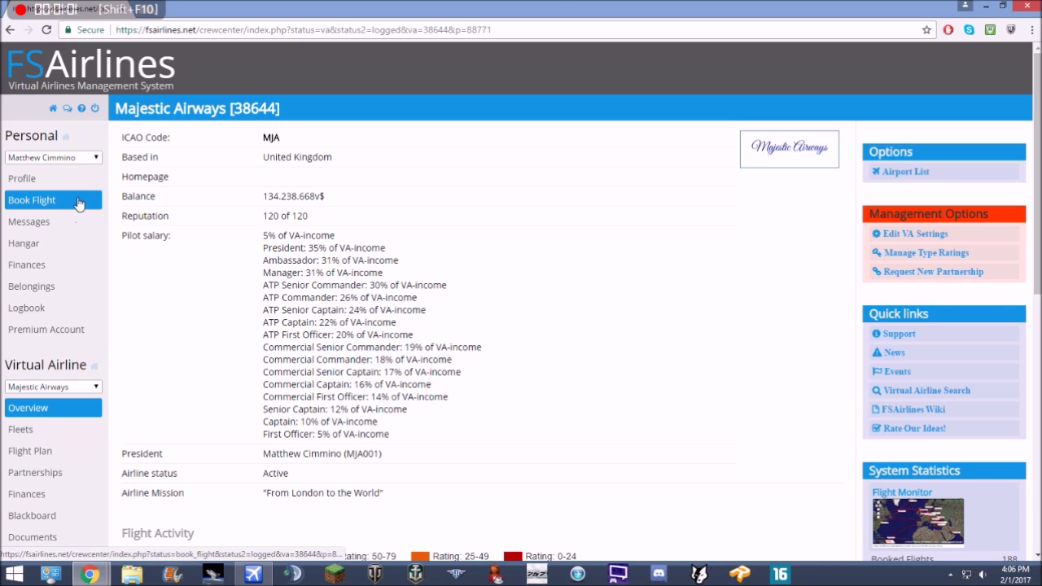
pyautogui.scroll(-6, 562, 268)
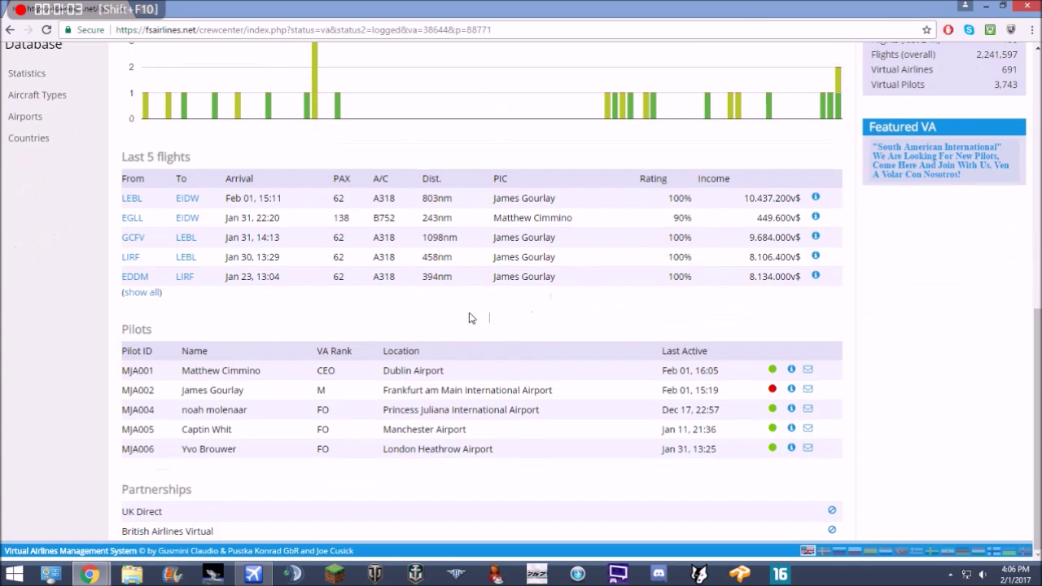
pyautogui.scroll(6, 464, 318)
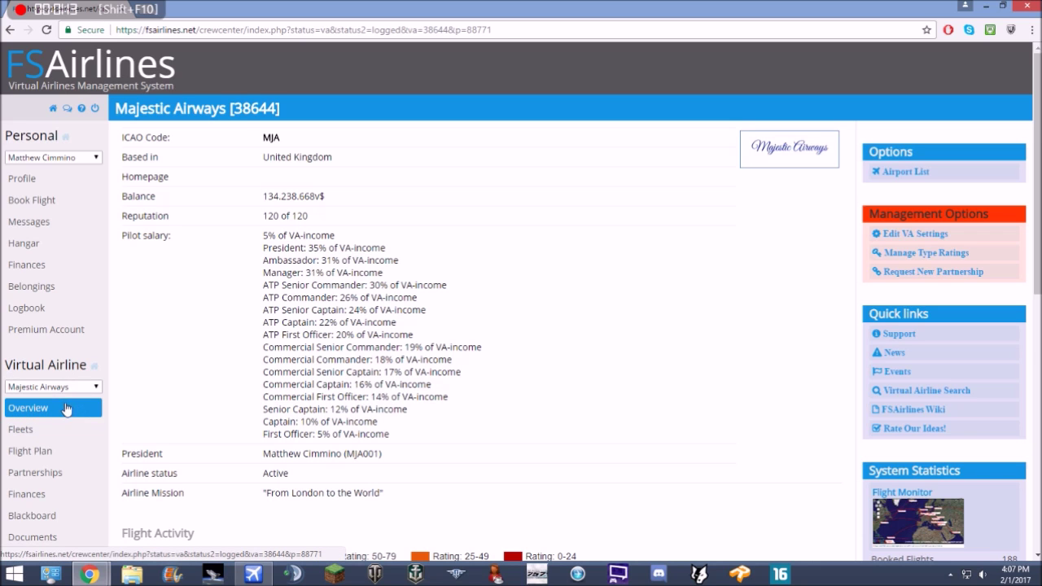
pyautogui.scroll(-7, 454, 327)
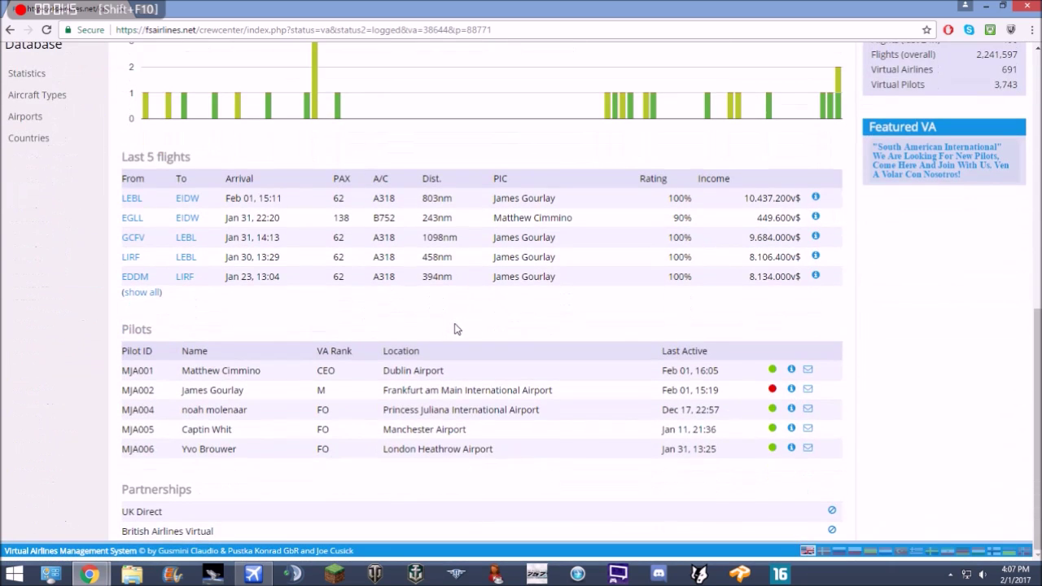
pyautogui.scroll(7, 569, 342)
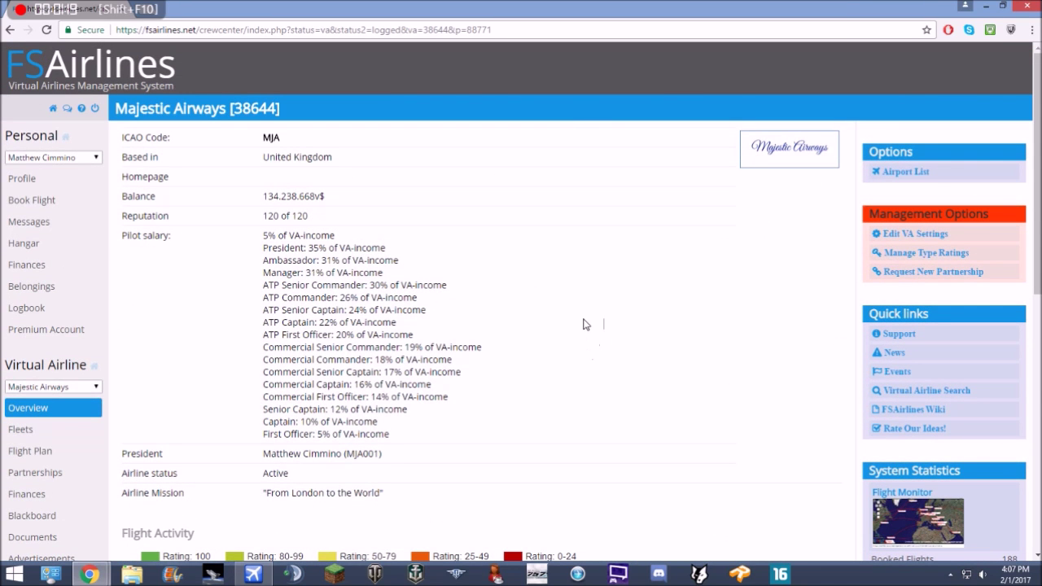
# - Open the pilot profile and examine its flight activity, last flights, type ratings and awards
pyautogui.click(31, 179)
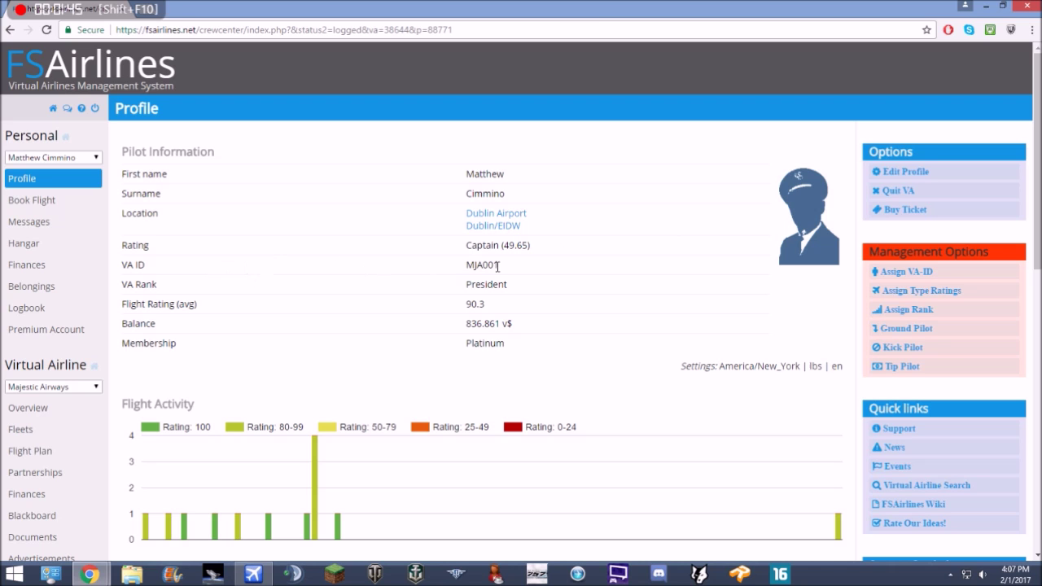
pyautogui.scroll(-9, 481, 263)
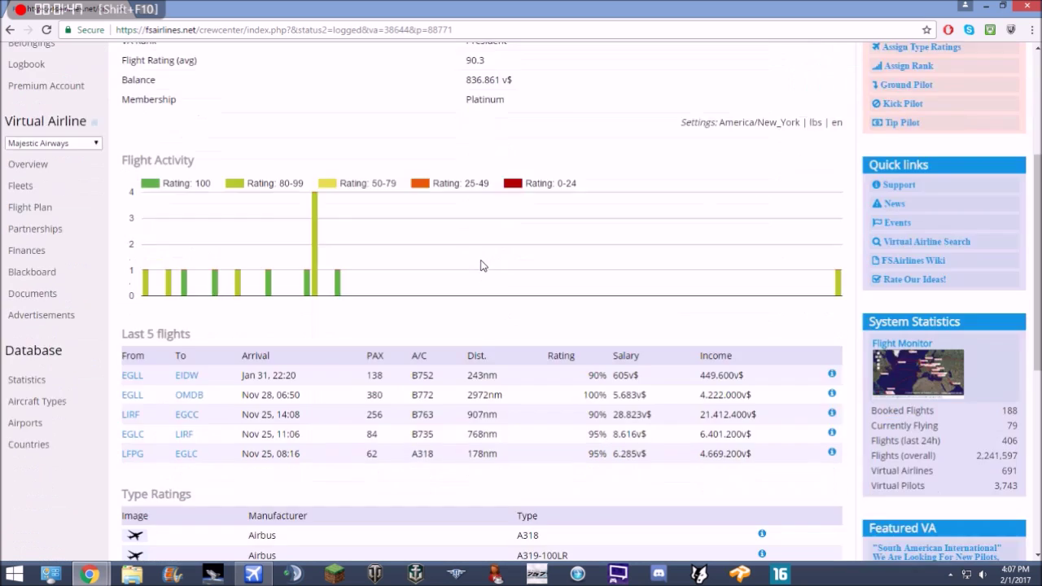
pyautogui.scroll(1, 493, 249)
pyautogui.scroll(1, 430, 294)
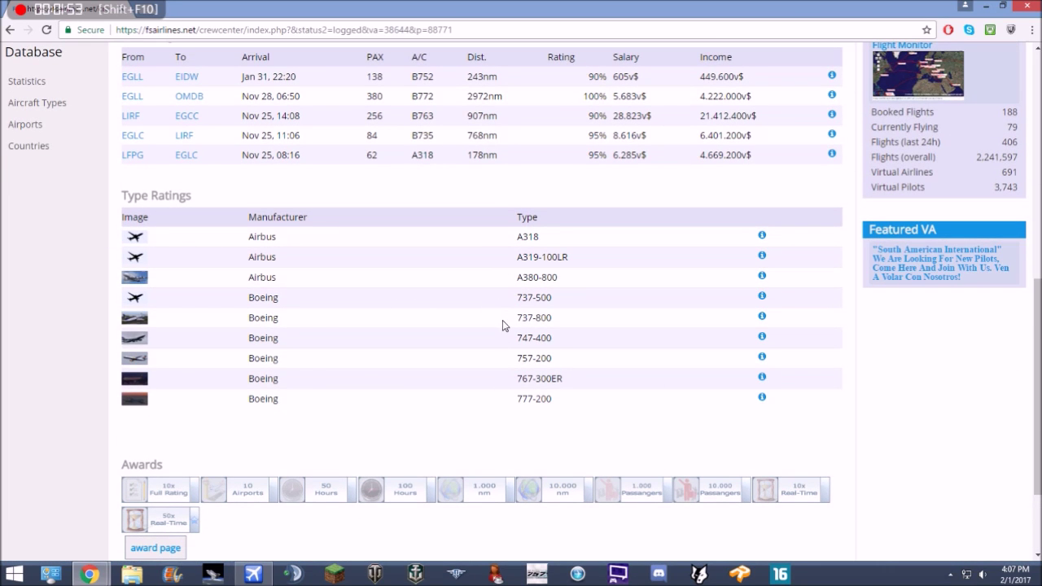
pyautogui.scroll(1, 502, 320)
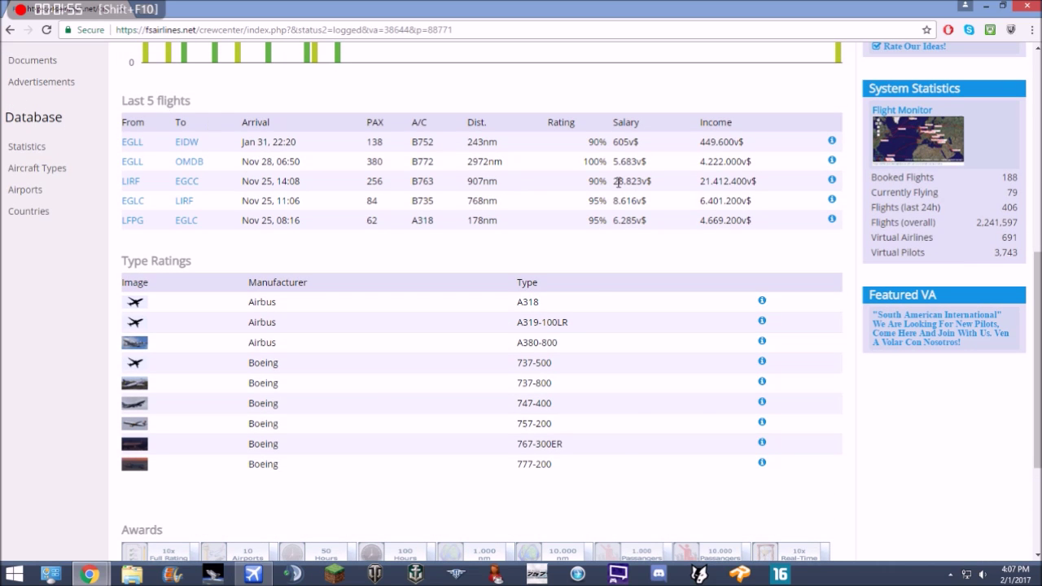
pyautogui.scroll(2, 354, 155)
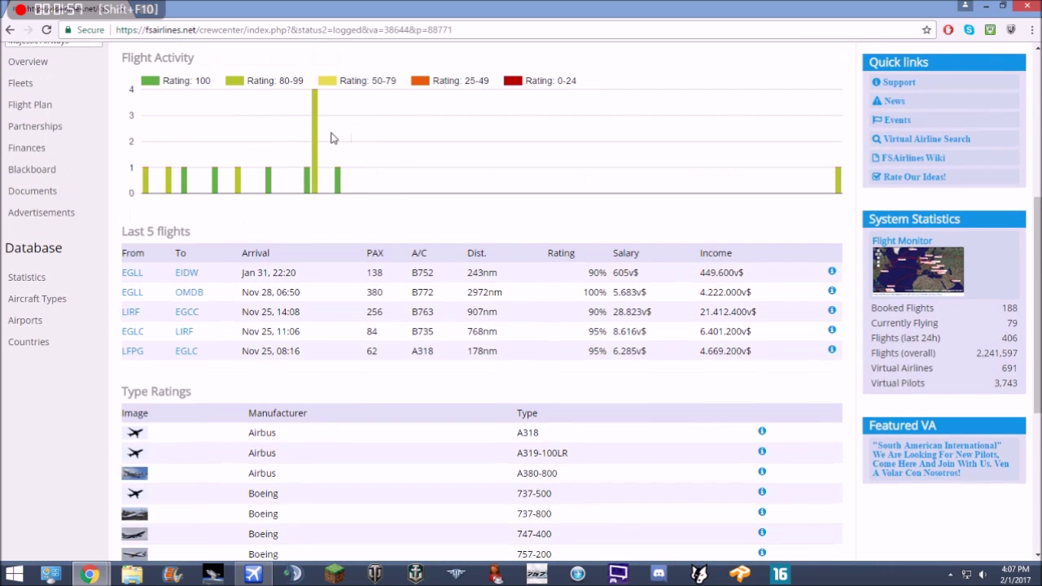
pyautogui.moveTo(836, 189)
pyautogui.scroll(-5, 496, 304)
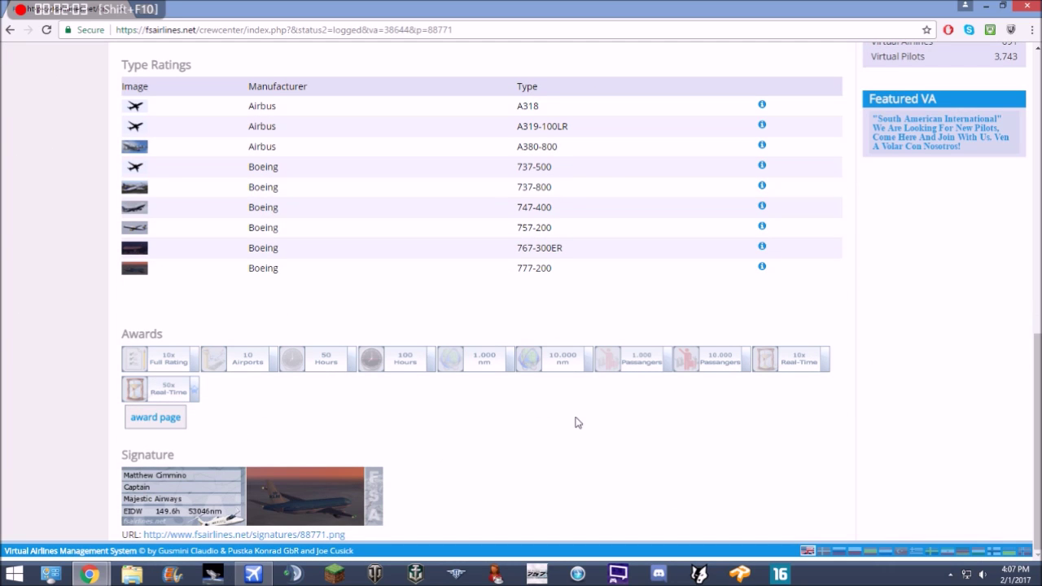
pyautogui.scroll(9, 575, 421)
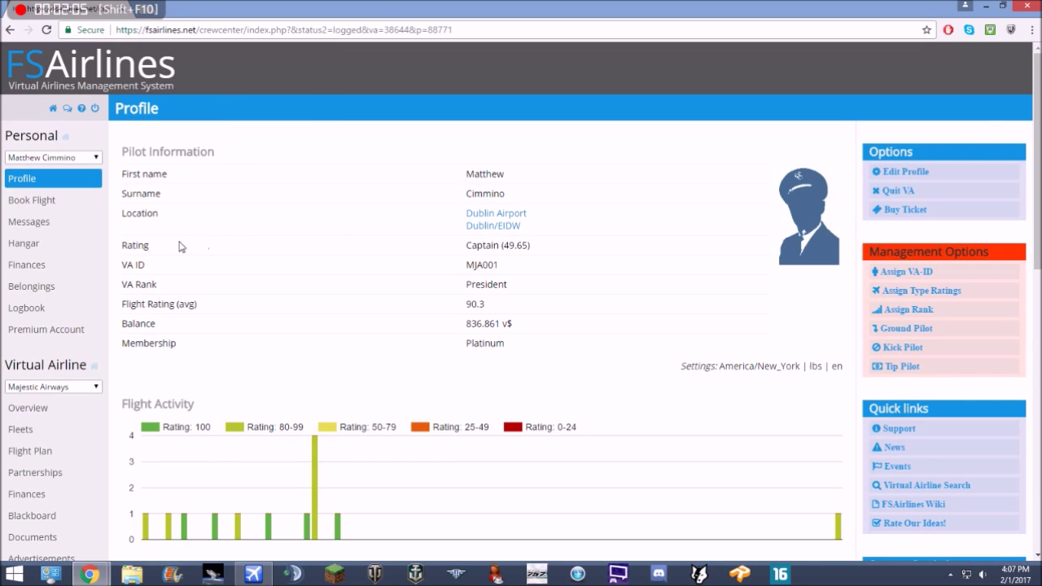
# - Open the flight booking page and check the flights available from Dublin Airport
pyautogui.click(71, 203)
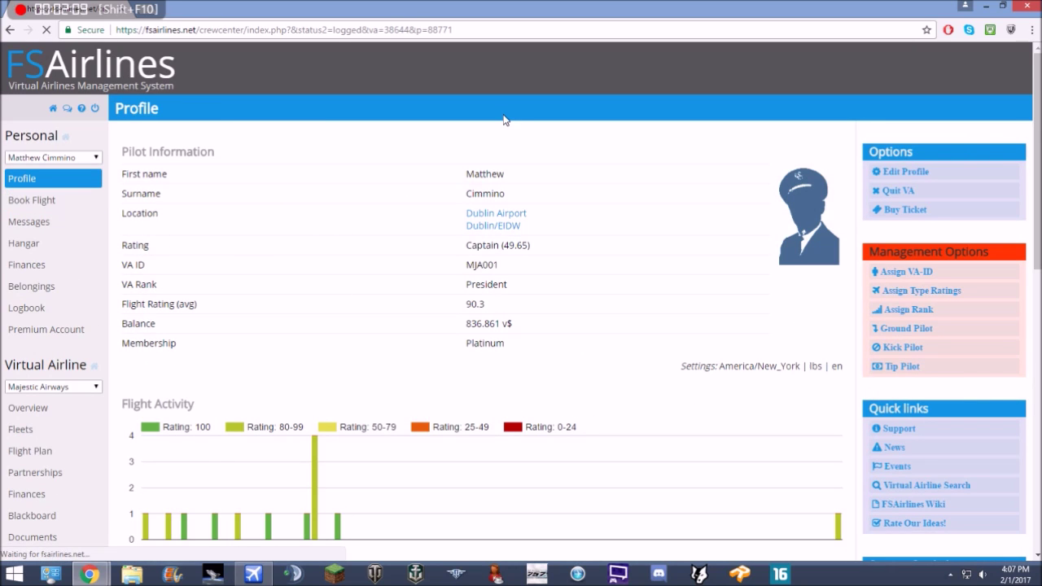
pyautogui.click(39, 201)
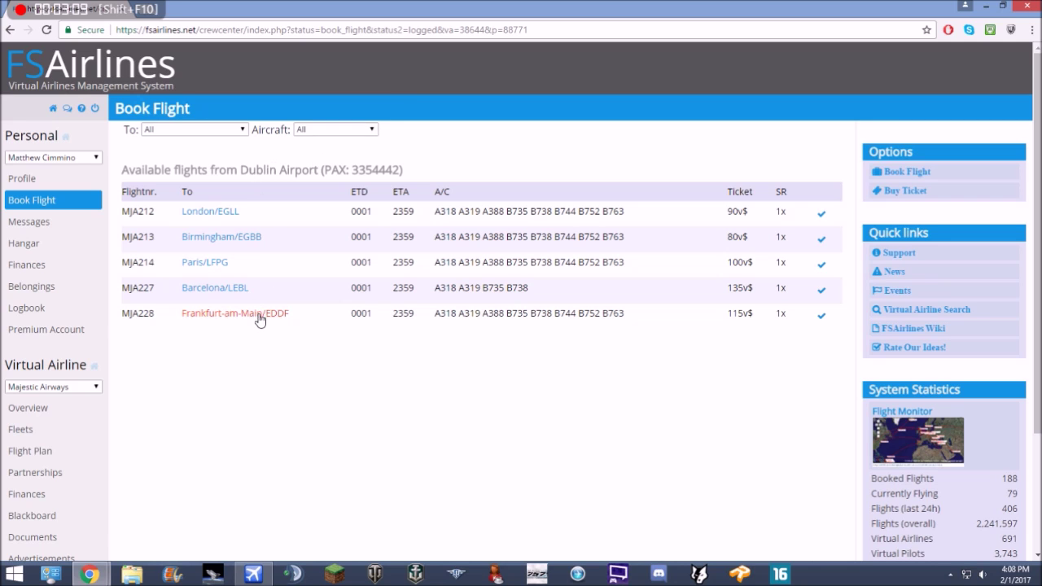
# - Switch to Flight Simulator X and plan a flight from Dublin Intl (EIDW), GATE 13 -- GATE MEDIUM, to Frankfurt/Main (EDDF)
pyautogui.click(254, 574)
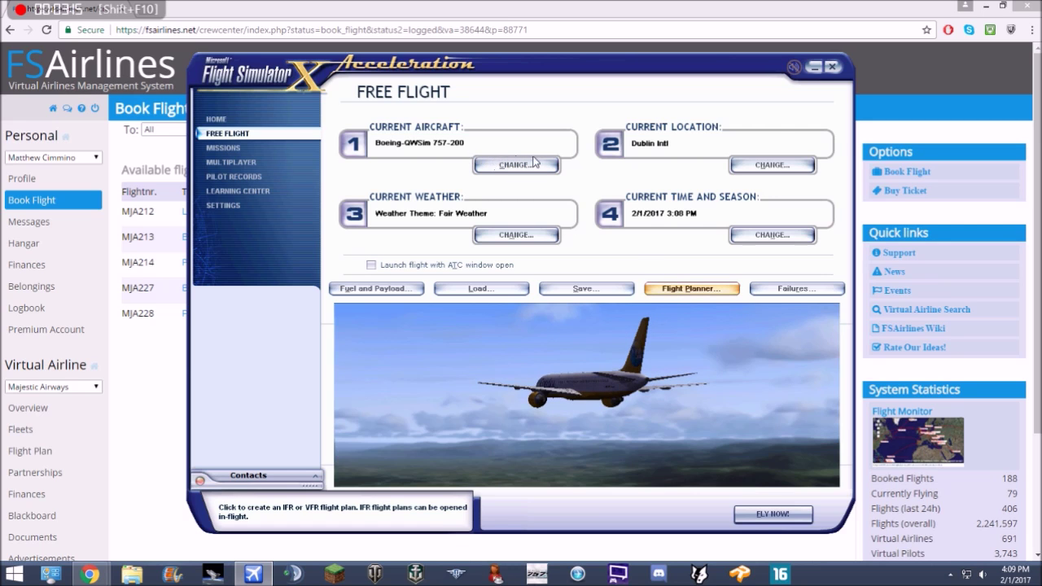
pyautogui.click(652, 187)
pyautogui.click(716, 468)
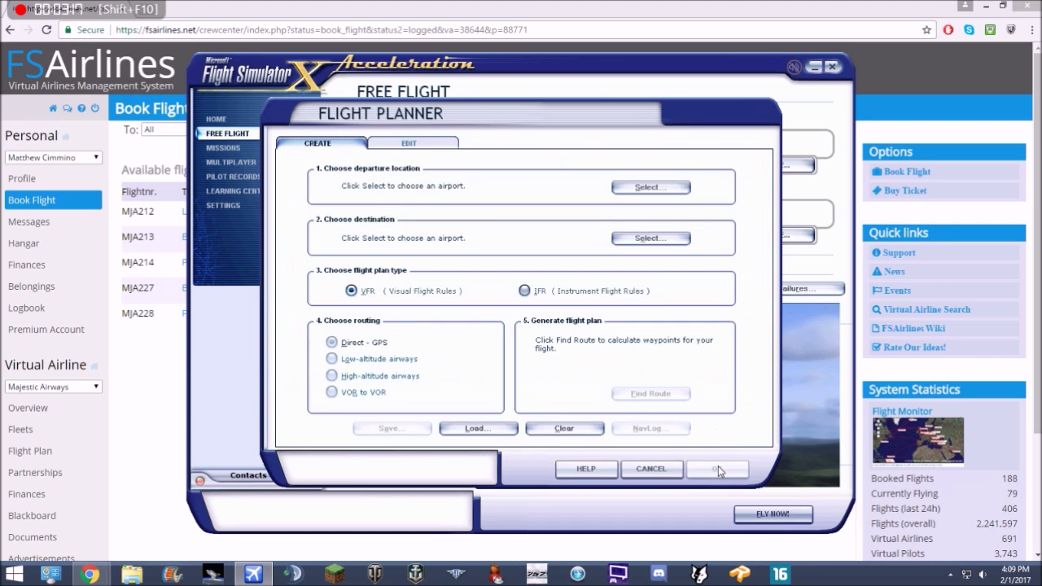
pyautogui.click(662, 236)
pyautogui.click(514, 164)
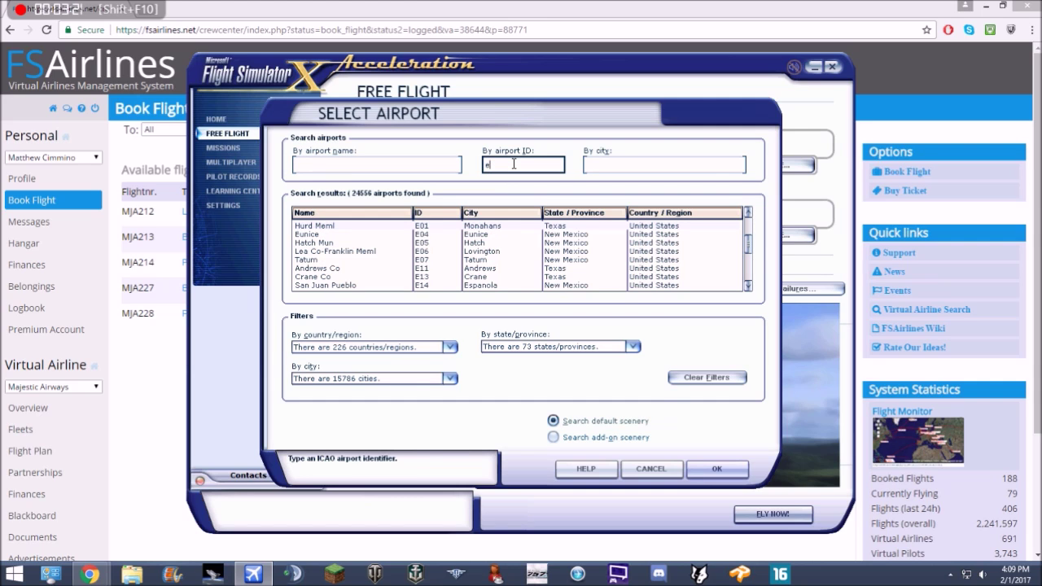
pyautogui.write('ddf')
pyautogui.click(712, 470)
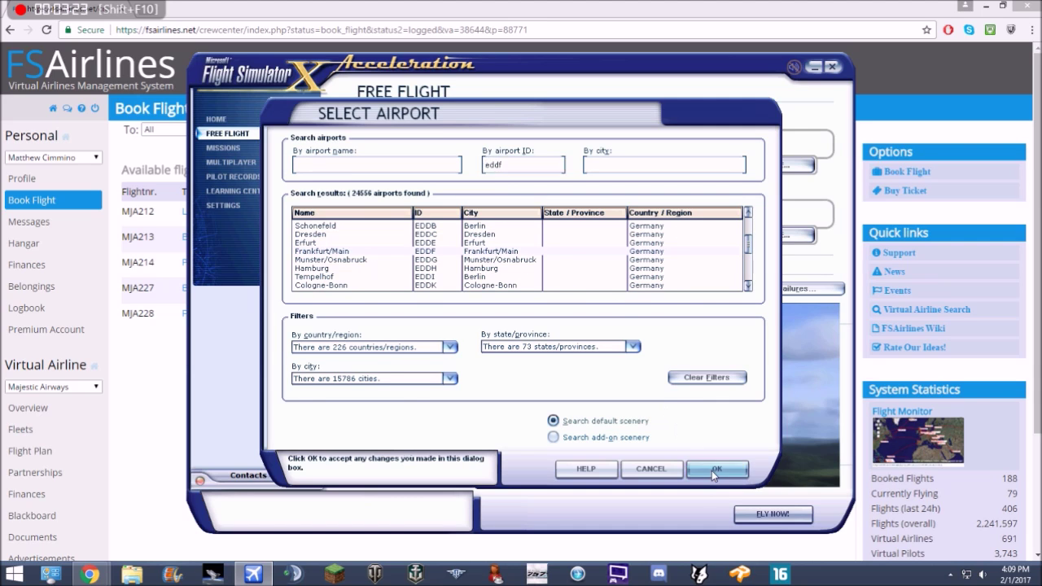
# - Generate a direct GPS route with IFR rules for the Dublin–Frankfurt plan and set its cruising altitude to 35000 feet
pyautogui.click(605, 291)
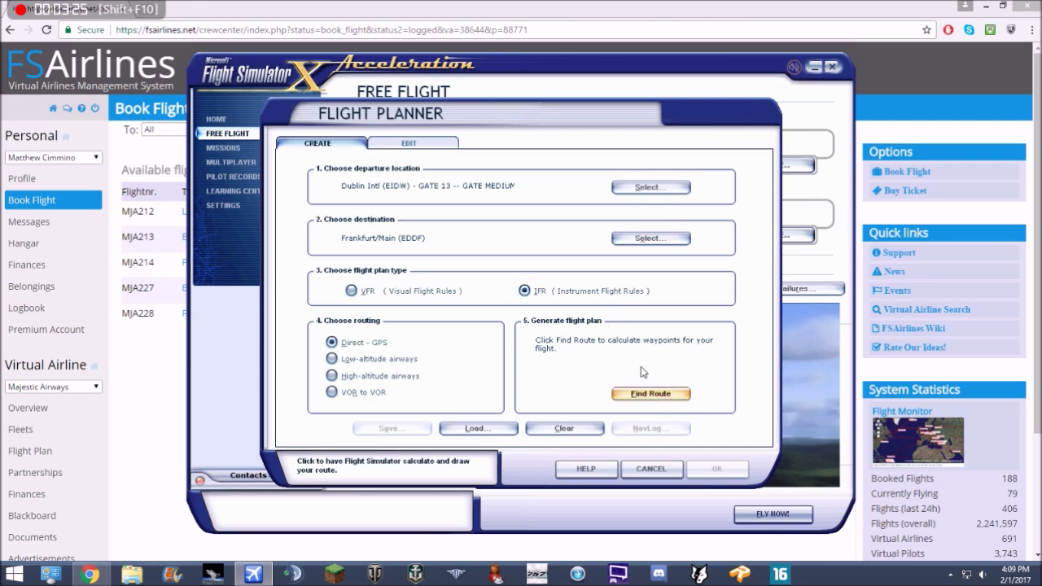
pyautogui.click(648, 393)
pyautogui.click(492, 391)
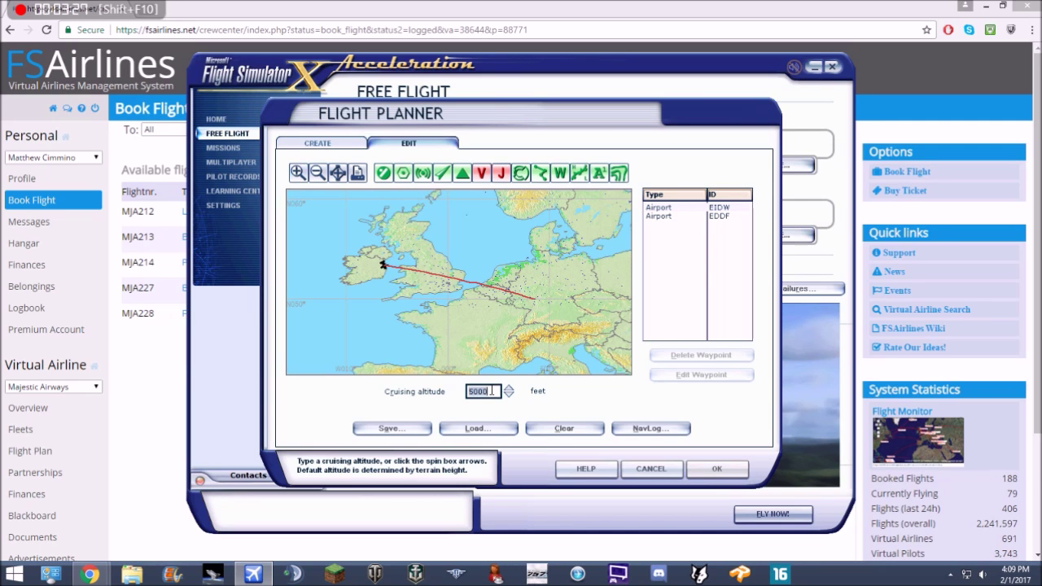
pyautogui.write('35000')
pyautogui.press('Return')
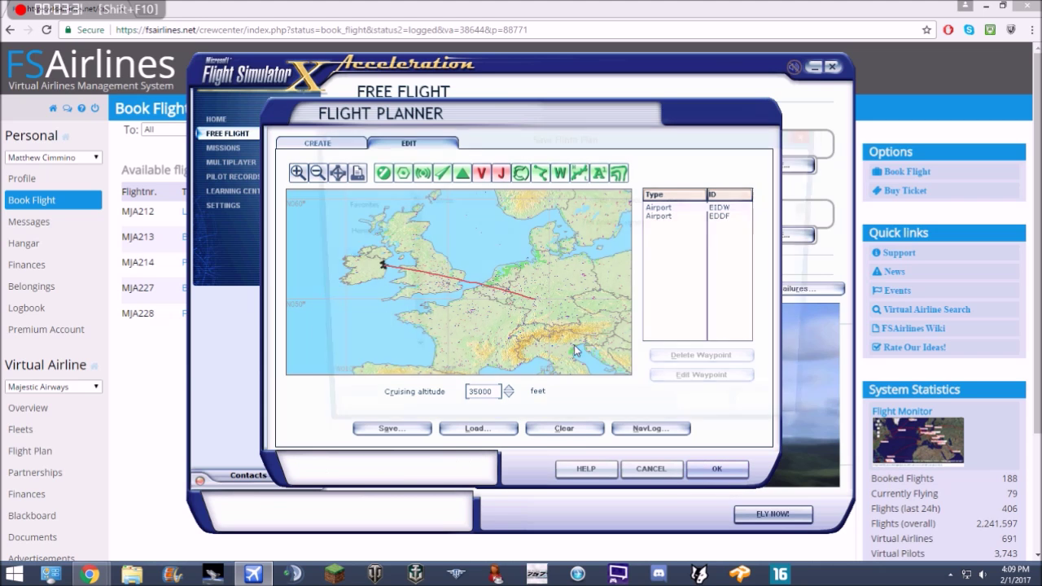
# - Save the flight plan, accept it and have the aircraft moved to the plan's departure airport
pyautogui.click(704, 416)
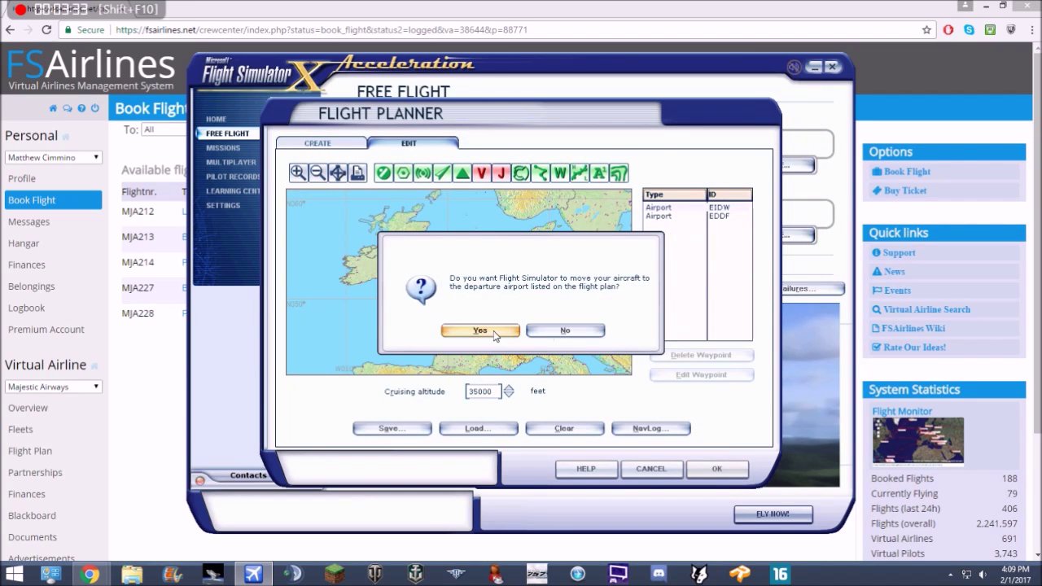
pyautogui.click(480, 331)
pyautogui.click(774, 513)
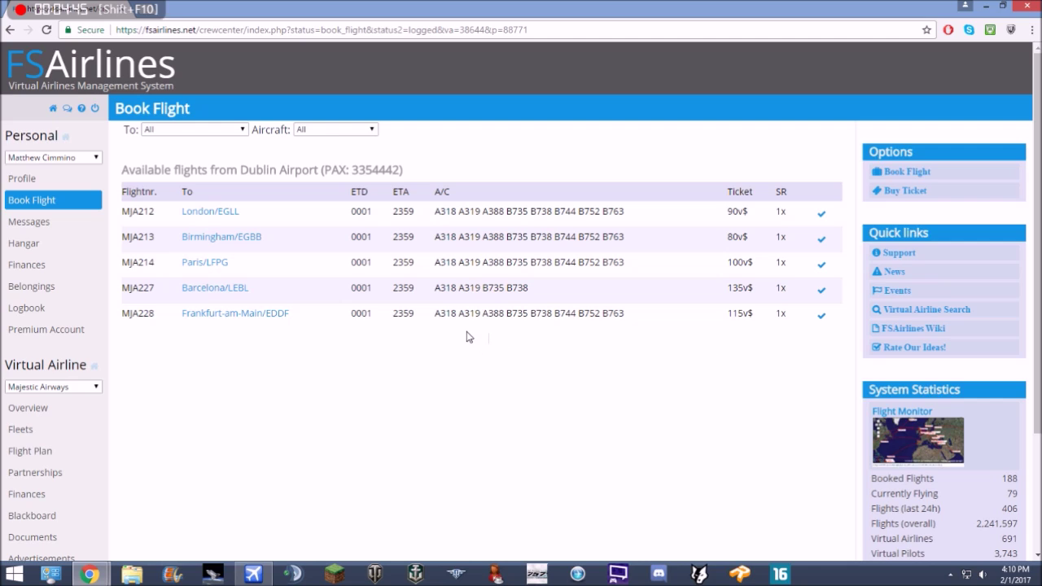
# - On the FSAirlines website, book flight MJA228 to Frankfurt-am-Main/EDDF with the B752 aircraft N0184GM
pyautogui.doubleClick(488, 258)
pyautogui.click(490, 163)
pyautogui.click(820, 319)
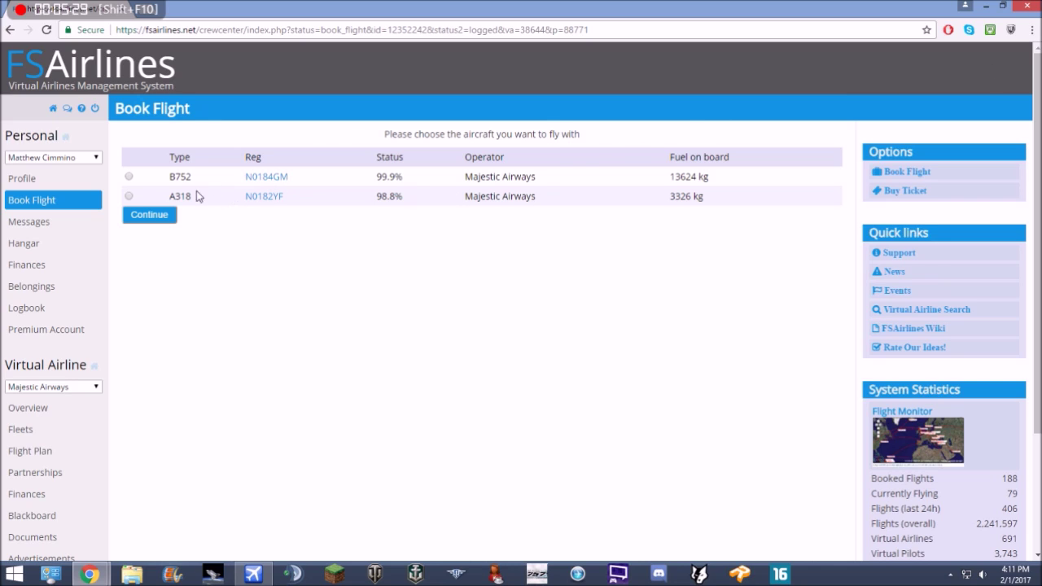
pyautogui.click(129, 176)
pyautogui.click(149, 215)
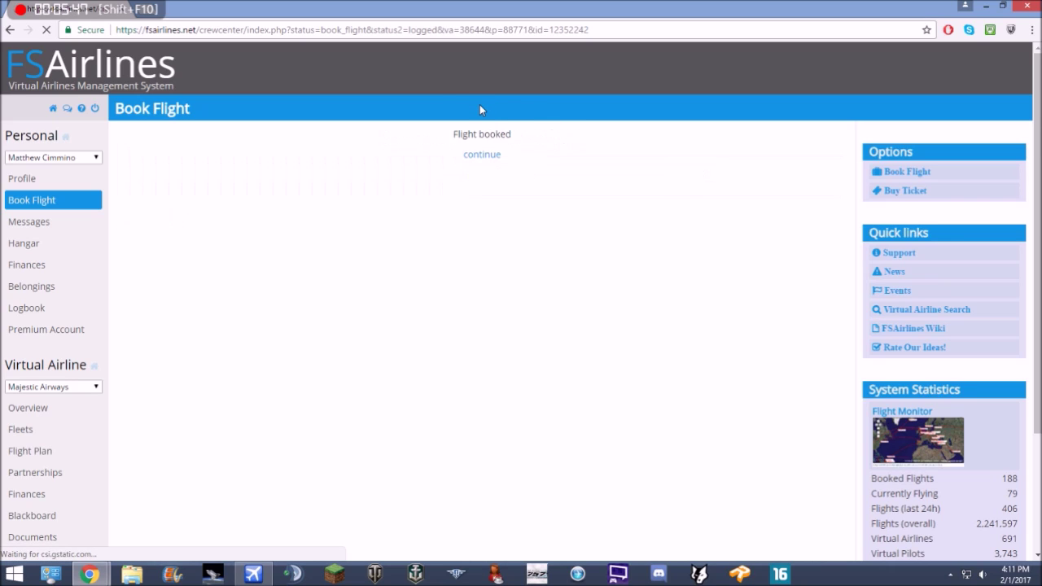
pyautogui.click(483, 156)
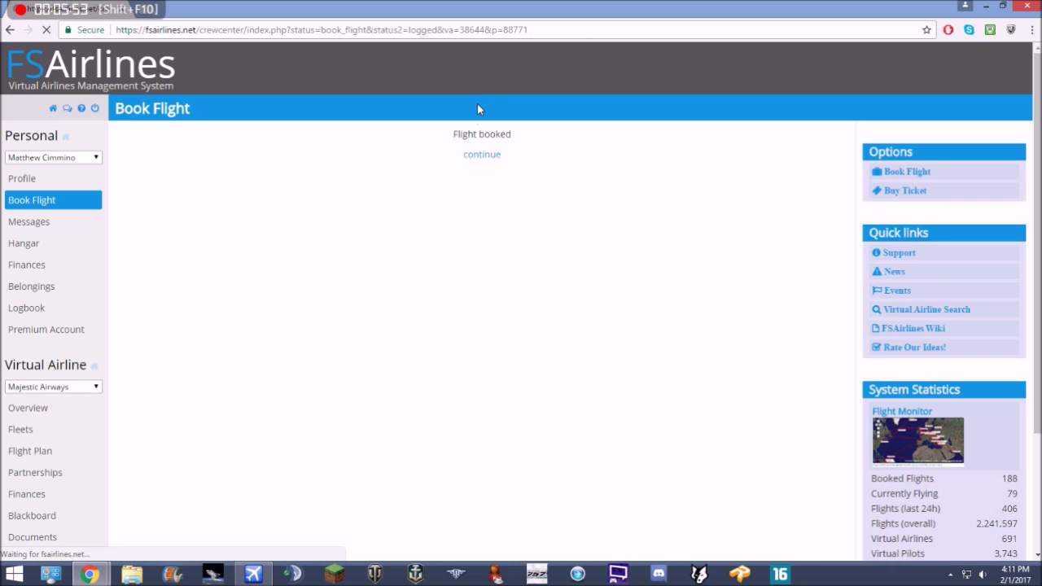
# - Examine the booked flight's briefing document, both as PDF and on the page, including its load figures and Frankfurt airport data
pyautogui.scroll(-1, 439, 150)
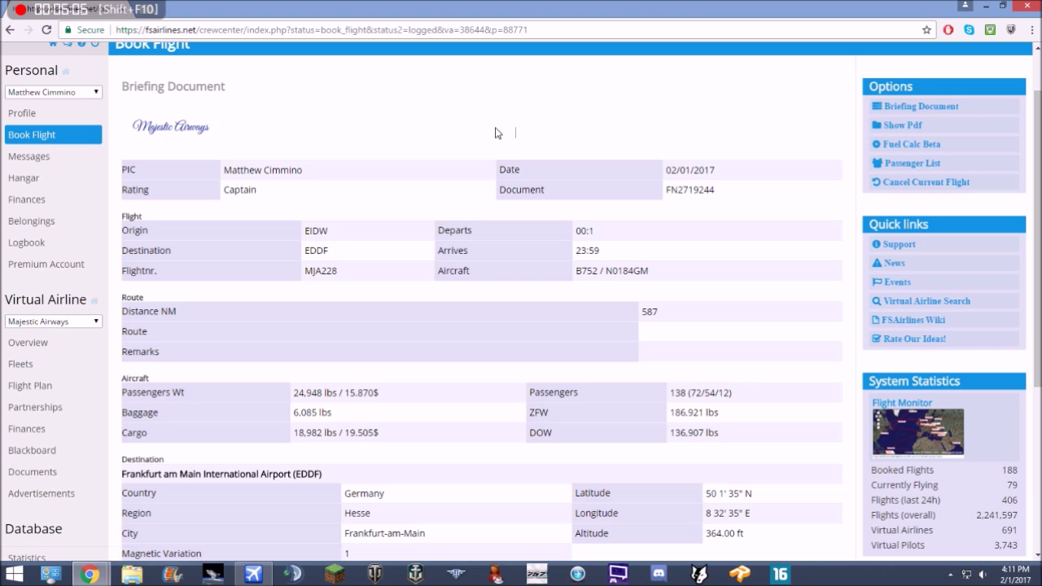
pyautogui.click(902, 132)
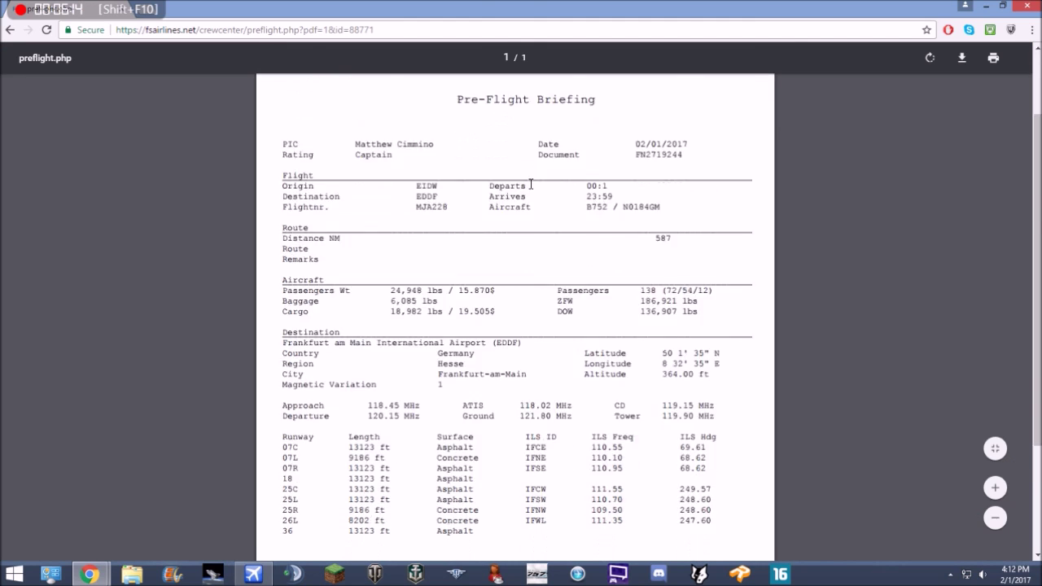
pyautogui.scroll(-3, 530, 185)
pyautogui.scroll(4, 521, 181)
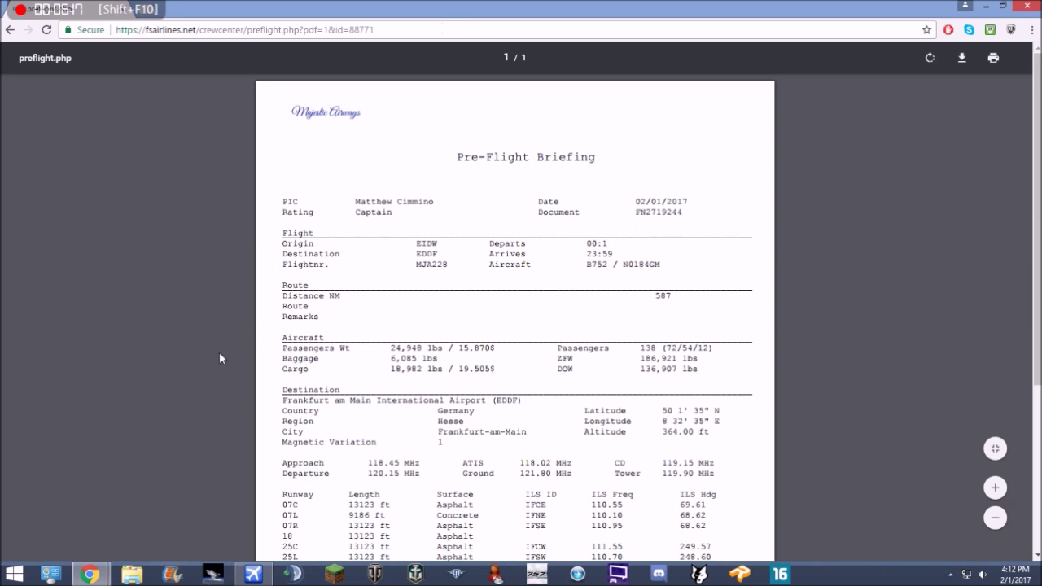
pyautogui.scroll(-2, 212, 354)
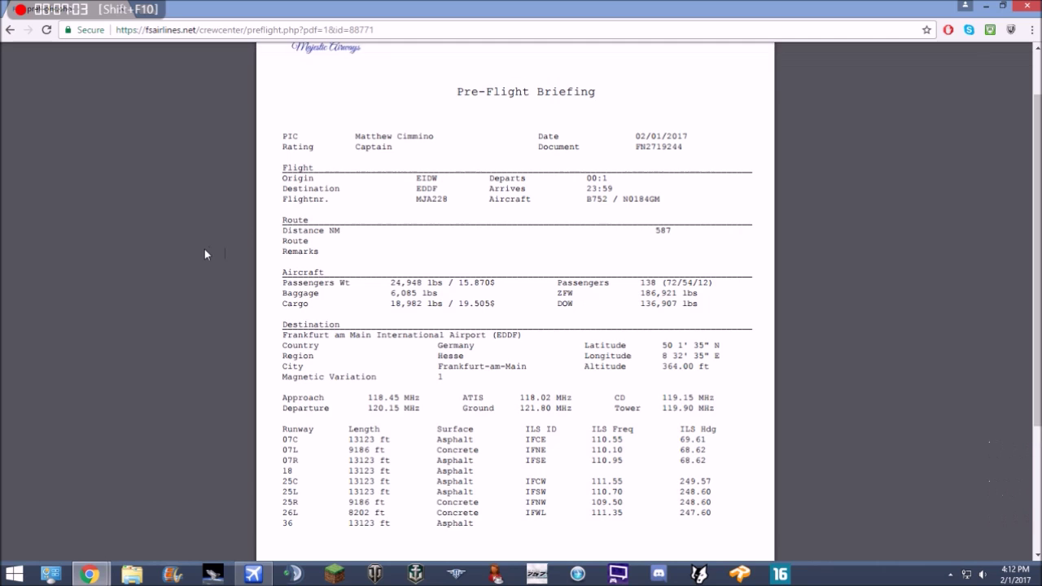
pyautogui.scroll(-2, 191, 246)
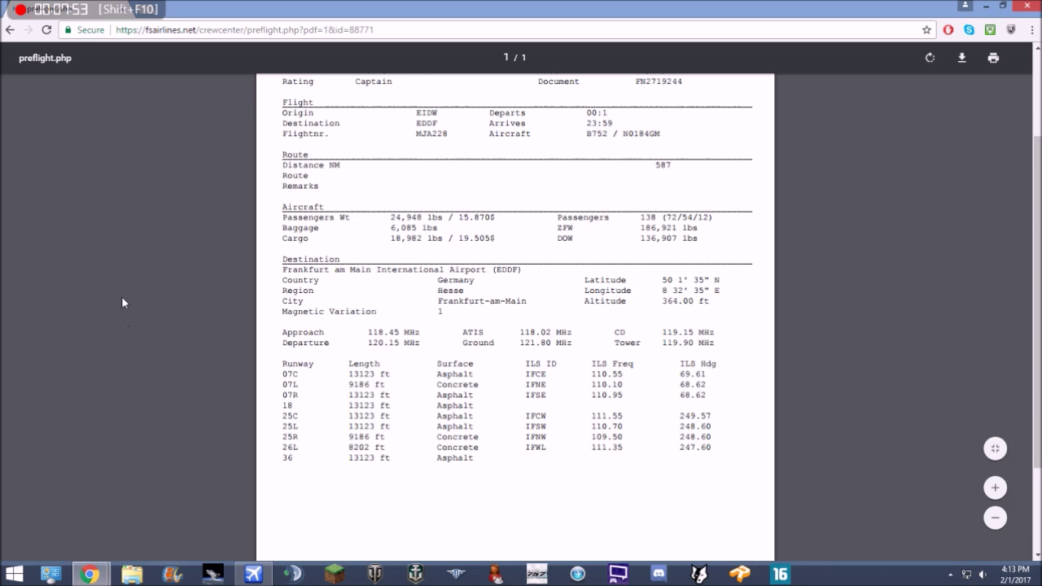
pyautogui.click(11, 31)
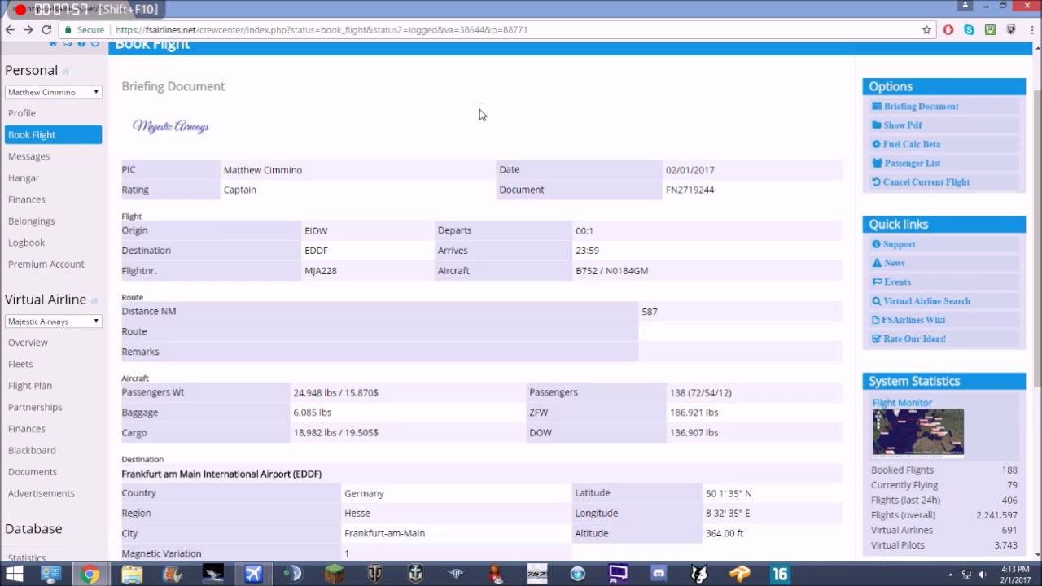
pyautogui.scroll(-3, 487, 128)
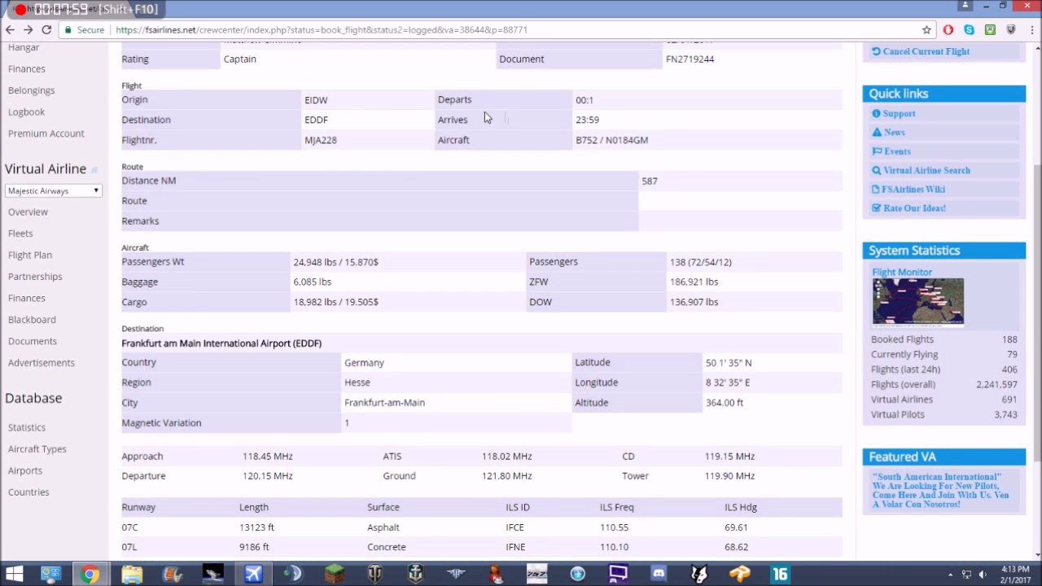
pyautogui.scroll(-4, 428, 310)
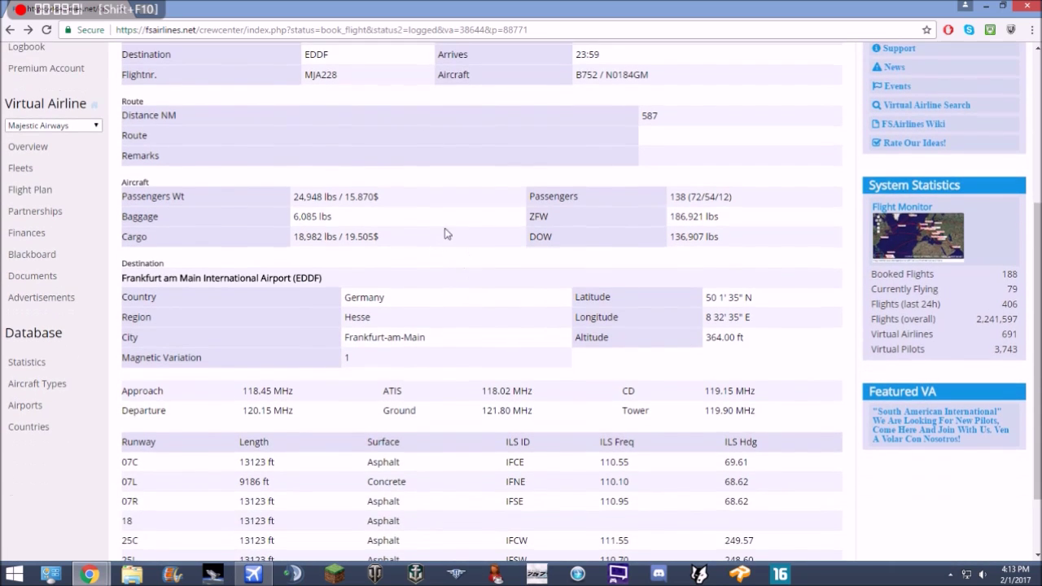
pyautogui.scroll(9, 437, 340)
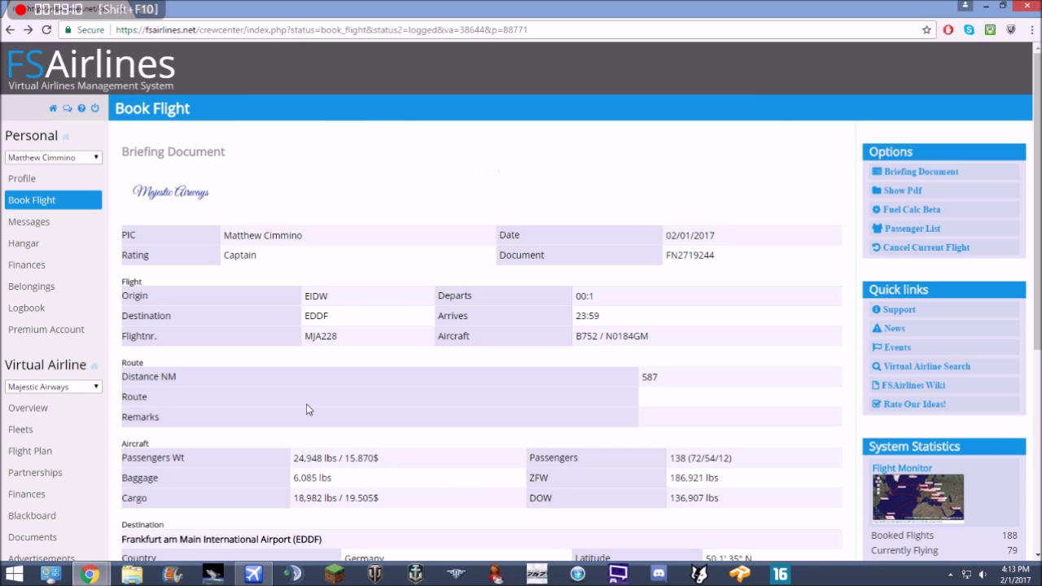
# - Switch to Flight Simulator X and start the free flight, and open the booked flight's fuel calculation on the FSAirlines website
pyautogui.click(253, 574)
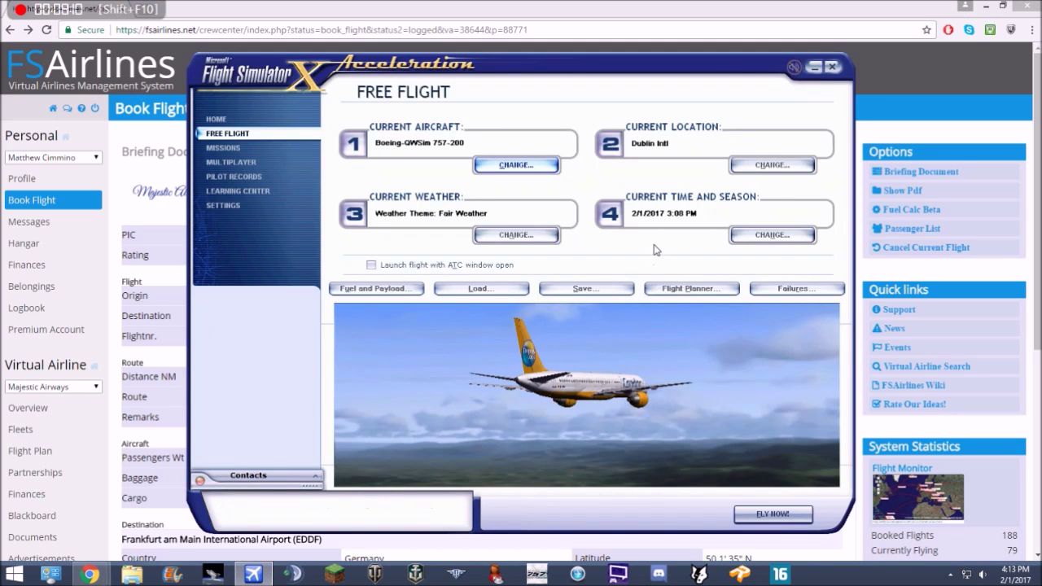
pyautogui.click(772, 513)
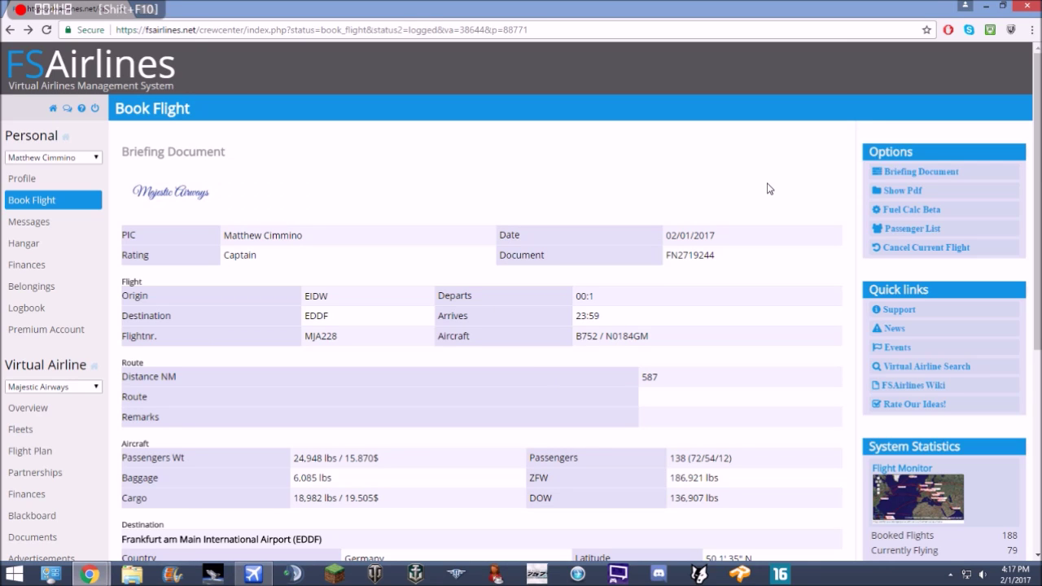
pyautogui.click(965, 217)
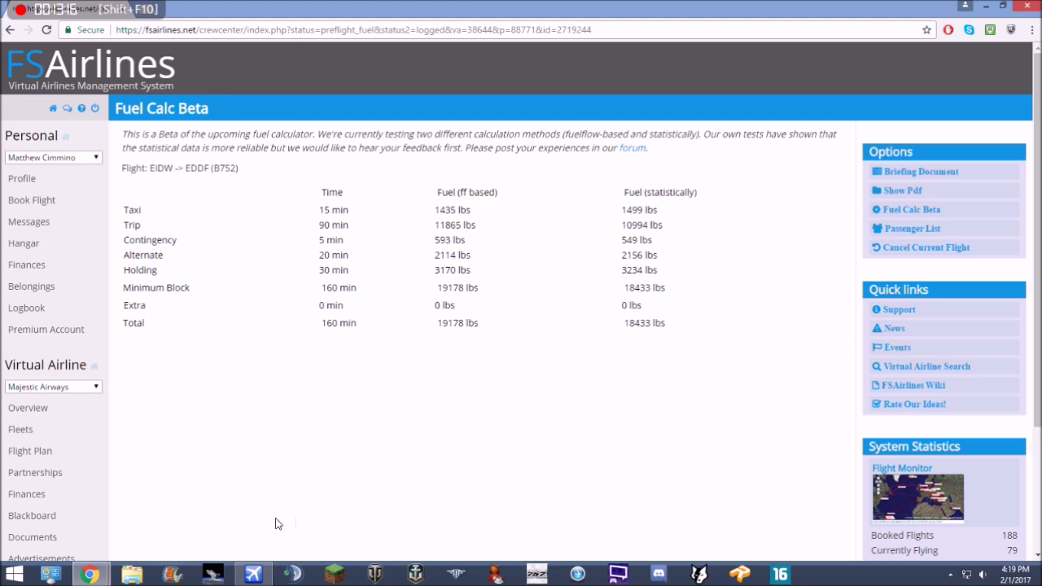
# - Switch back to Flight Simulator X and check the options and flight information in the FSAirlines client
pyautogui.click(253, 575)
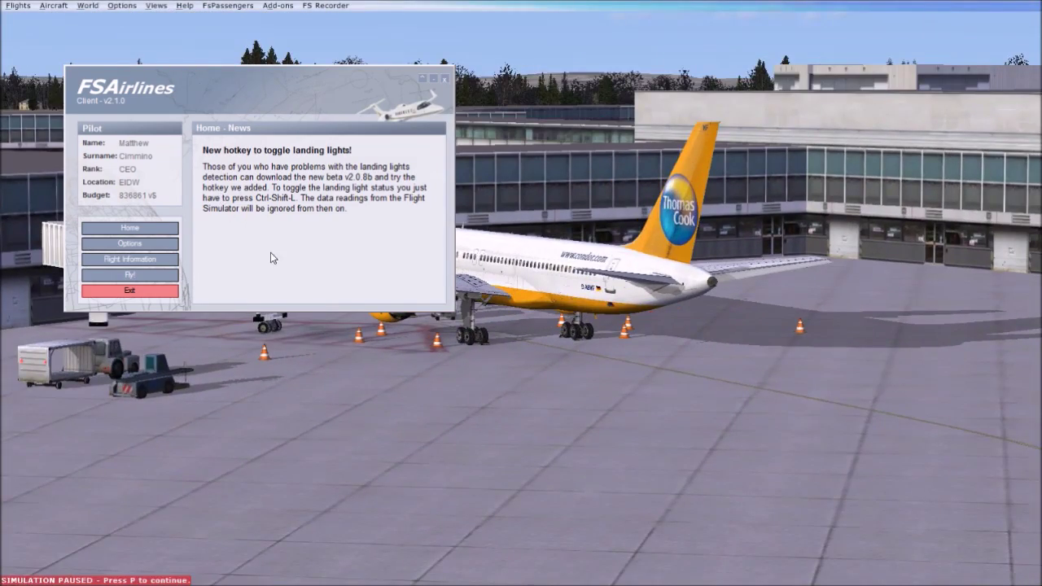
pyautogui.click(132, 244)
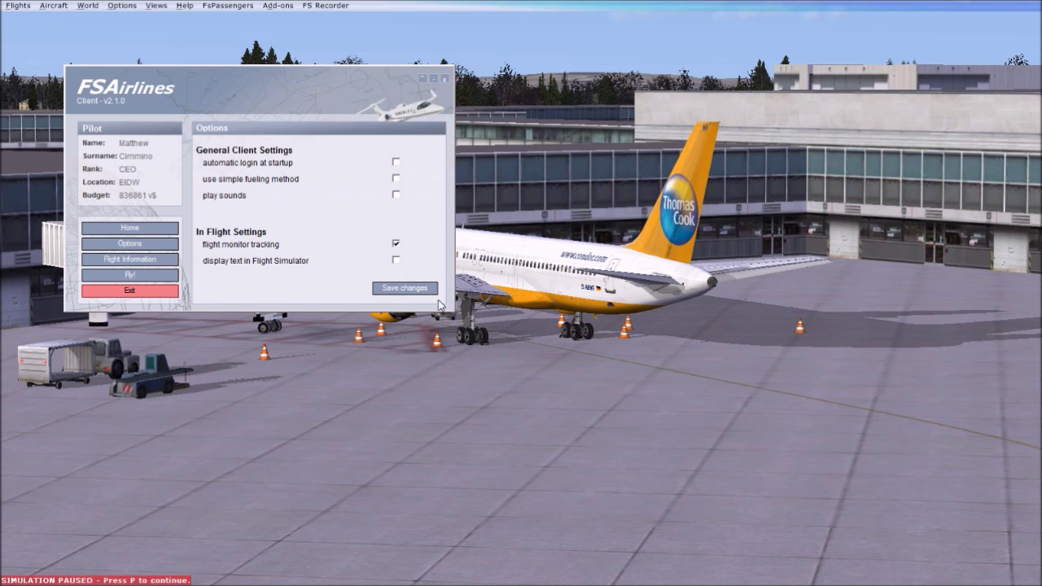
pyautogui.click(131, 259)
pyautogui.click(127, 265)
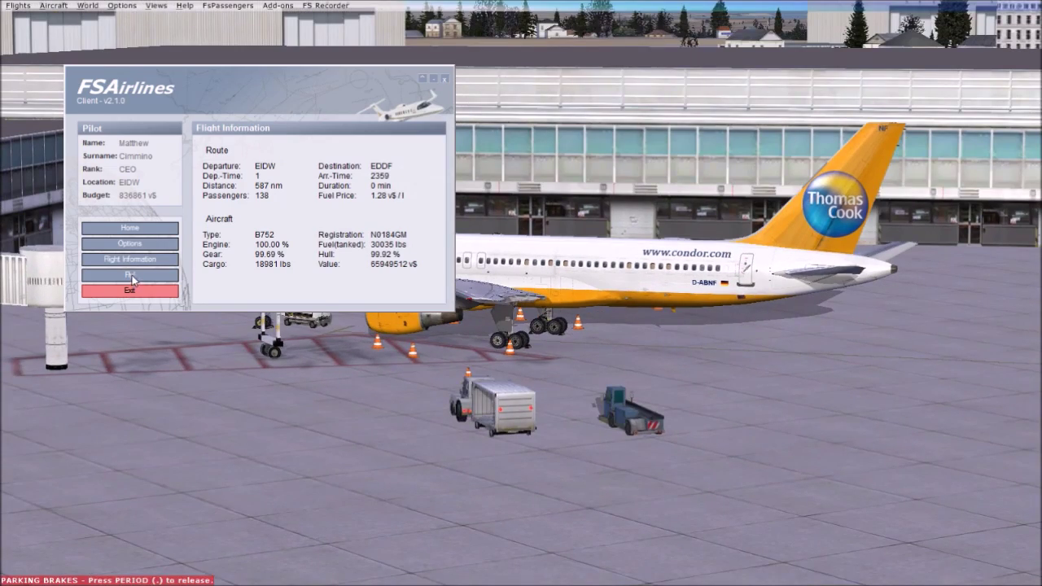
# - Begin the flight in the FSAirlines client and load the aircraft's initial fuel into the tanks
pyautogui.click(131, 275)
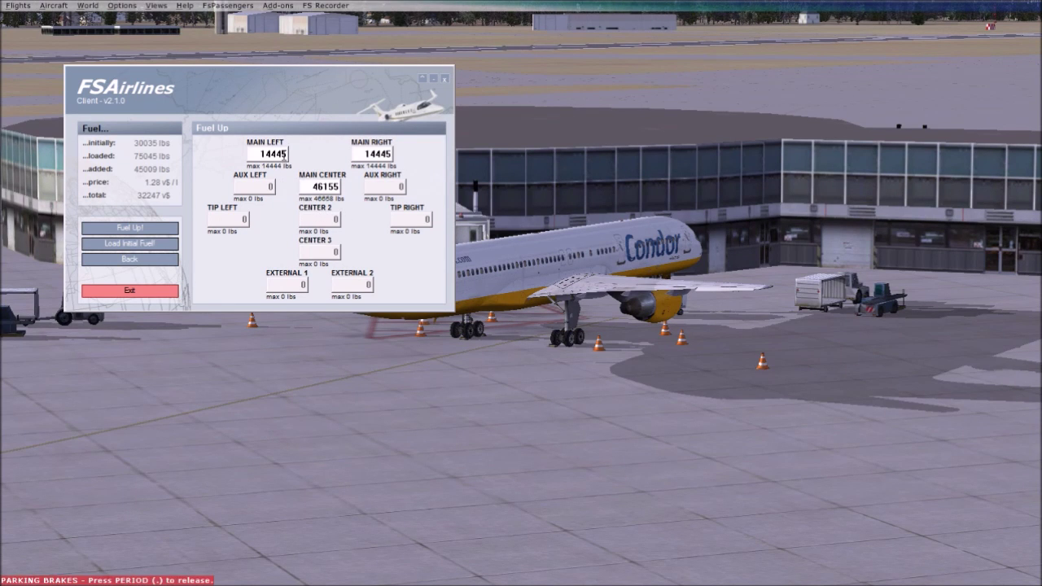
pyautogui.doubleClick(284, 154)
pyautogui.click(133, 244)
pyautogui.moveTo(359, 241); pyautogui.dragTo(351, 236)
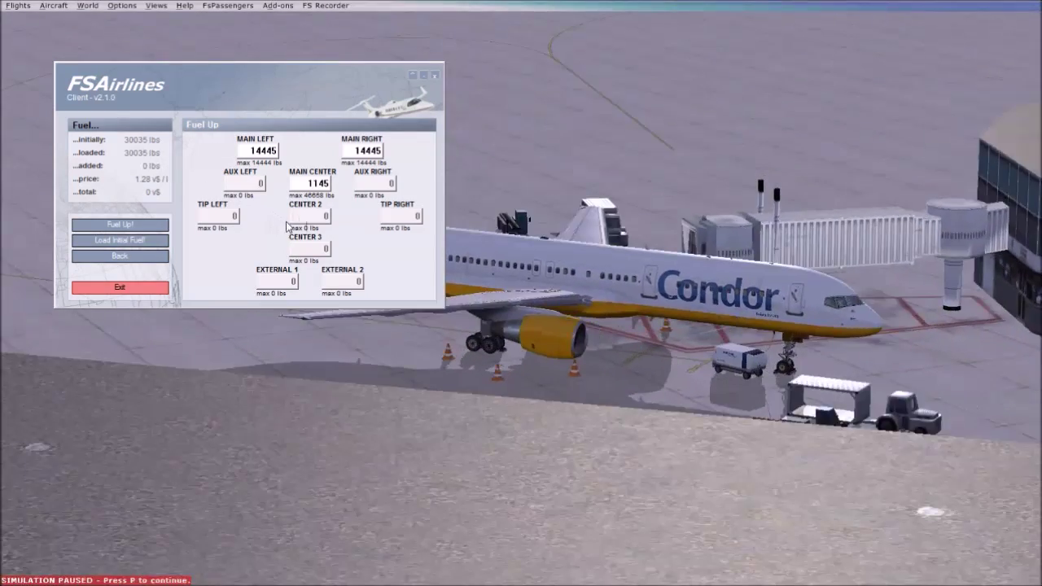
pyautogui.press('p')
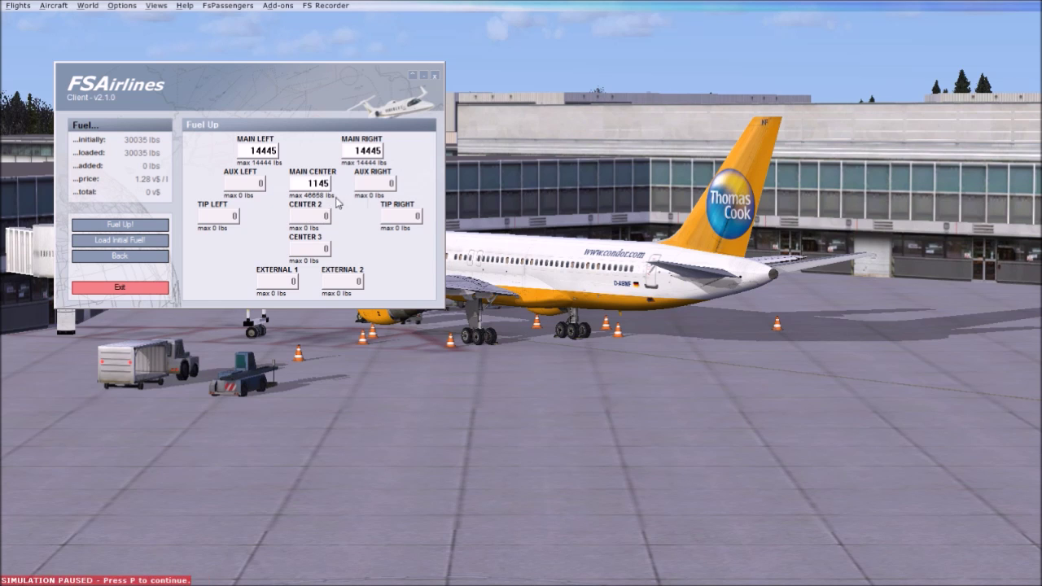
# - Look over the parked 757 from the virtual cockpit and from the outside spot view
pyautogui.click(547, 348)
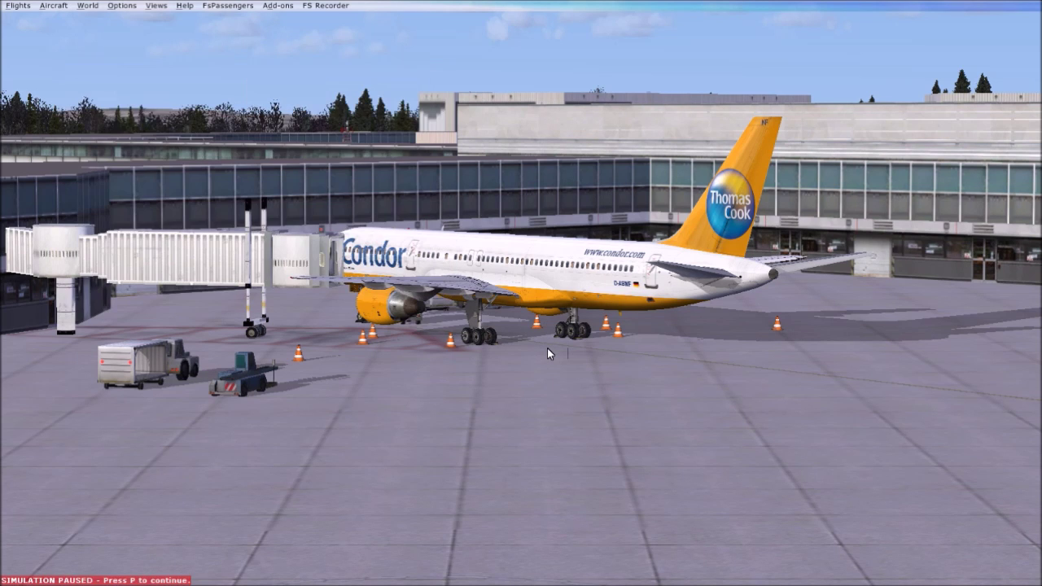
pyautogui.press('s')
pyautogui.press('s')
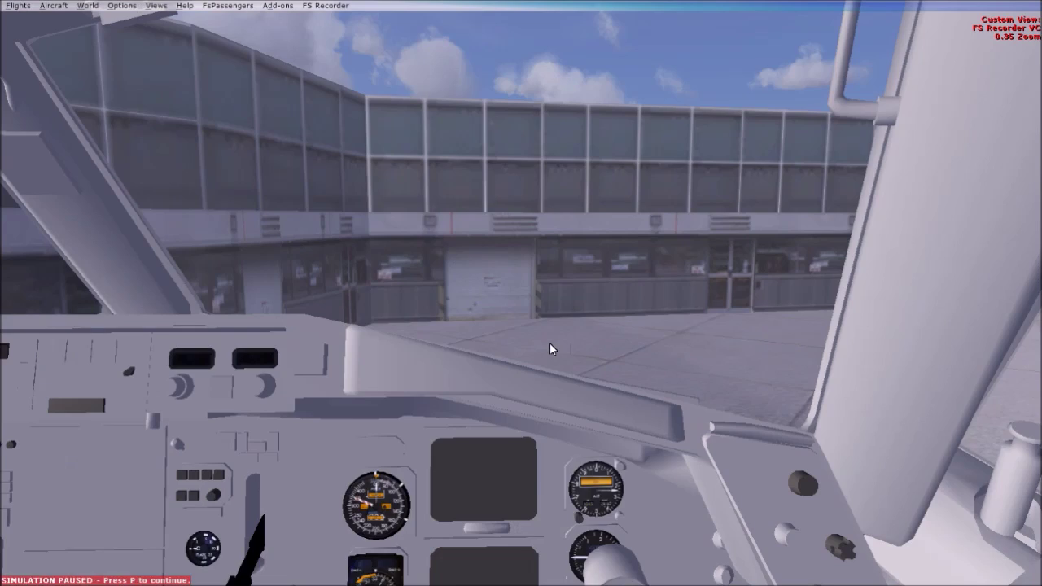
pyautogui.press('s')
pyautogui.press('shift+KP_3')
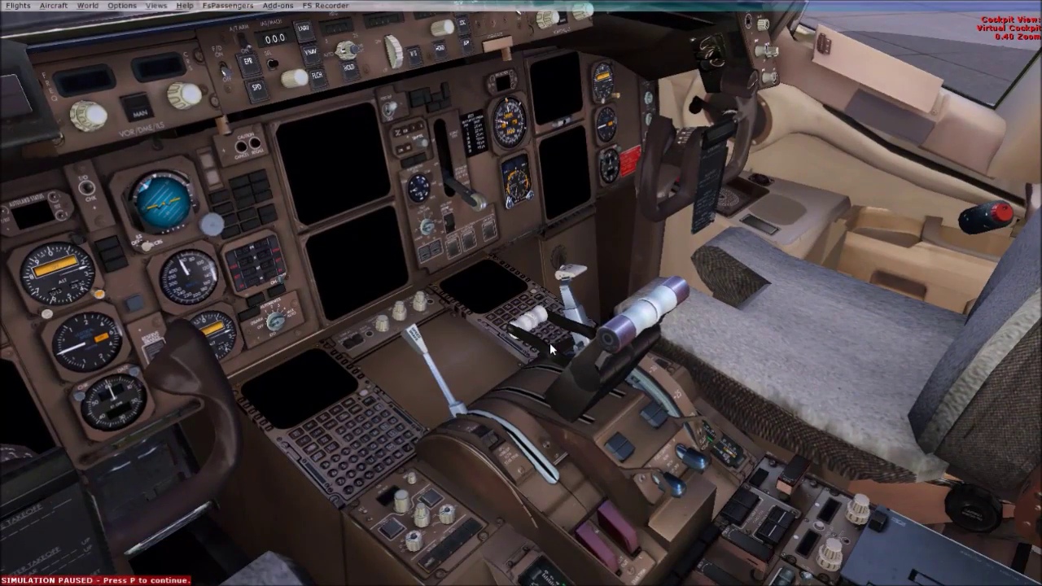
pyautogui.press('p')
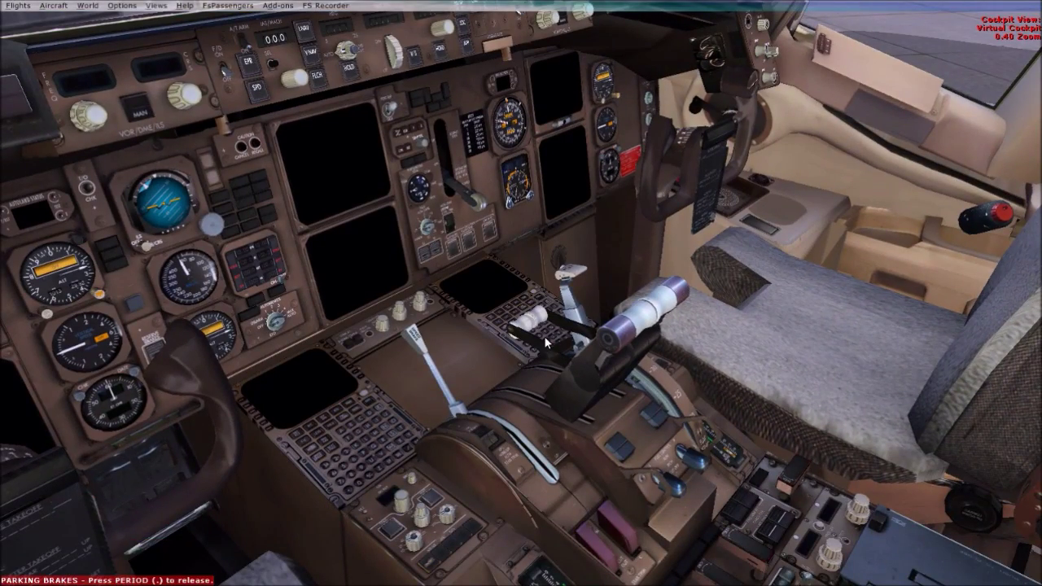
pyautogui.press('shift+KP_8')
pyautogui.press('s')
pyautogui.press('p')
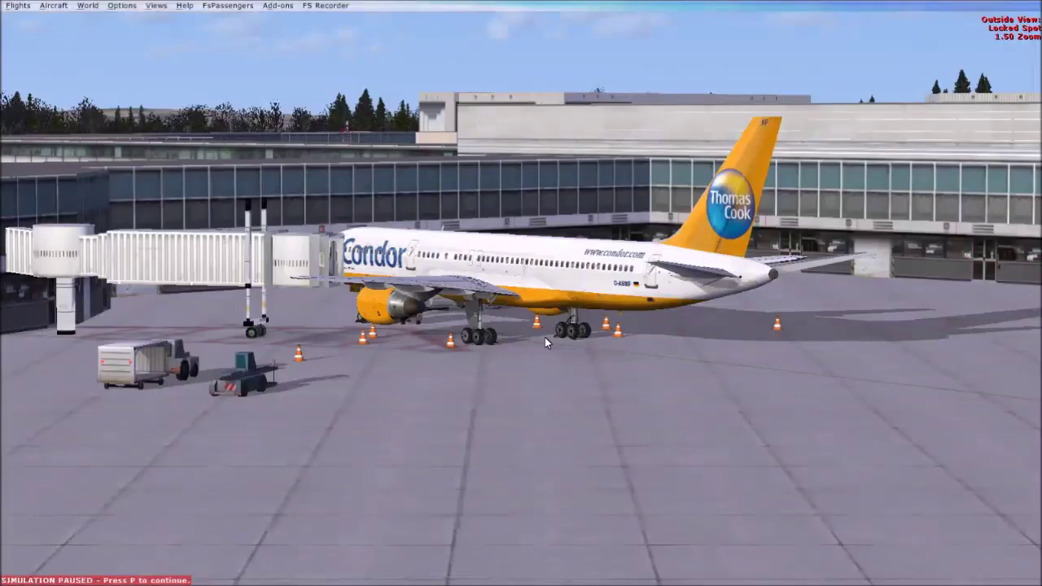
pyautogui.press('shift+KP_4')
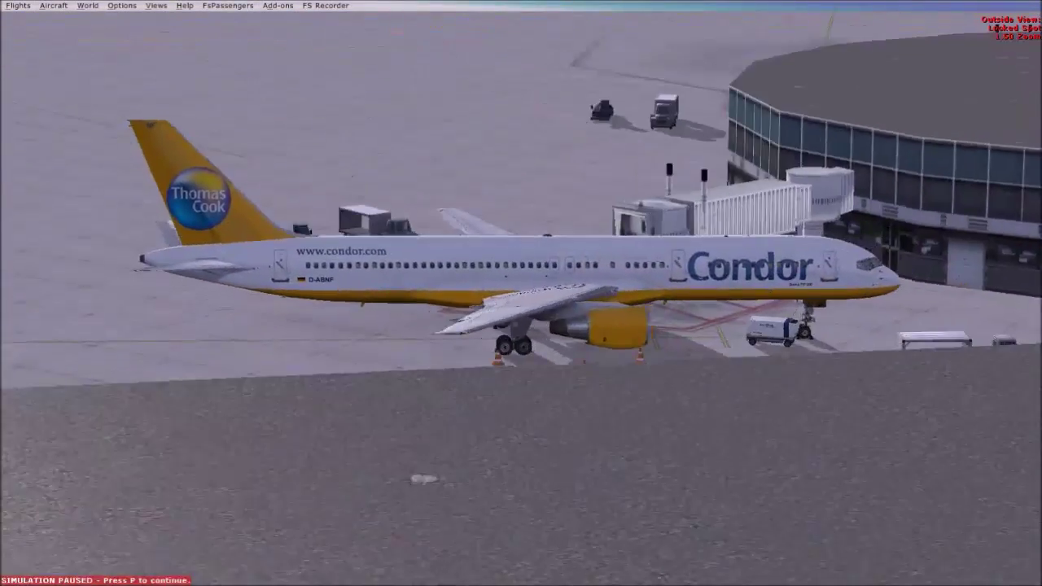
pyautogui.press('p')
pyautogui.press('p')
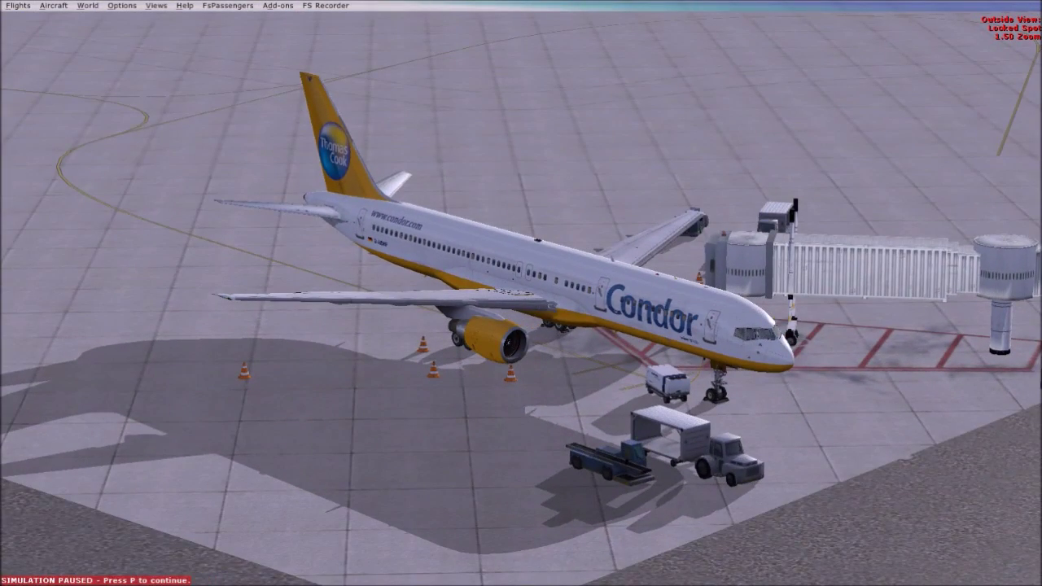
pyautogui.press('p')
pyautogui.press('p')
pyautogui.press('p')
pyautogui.press('p')
pyautogui.press('p')
pyautogui.press('p')
pyautogui.press('p')
pyautogui.press('p')
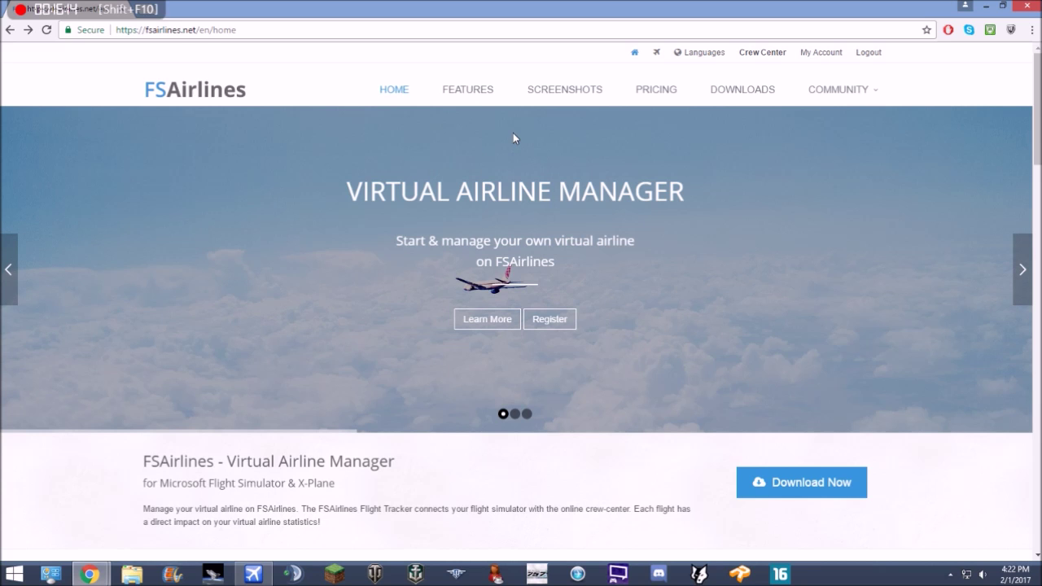
# - Look through the FSAirlines home page for the Flight-Tracker section and open its download page
pyautogui.scroll(-15, 554, 186)
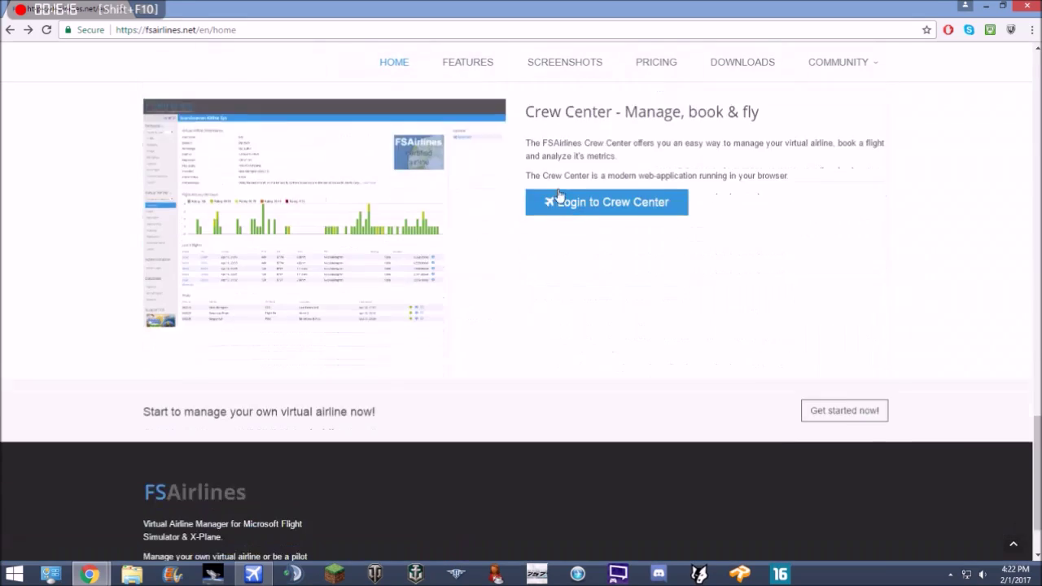
pyautogui.scroll(-3, 622, 270)
pyautogui.scroll(18, 740, 298)
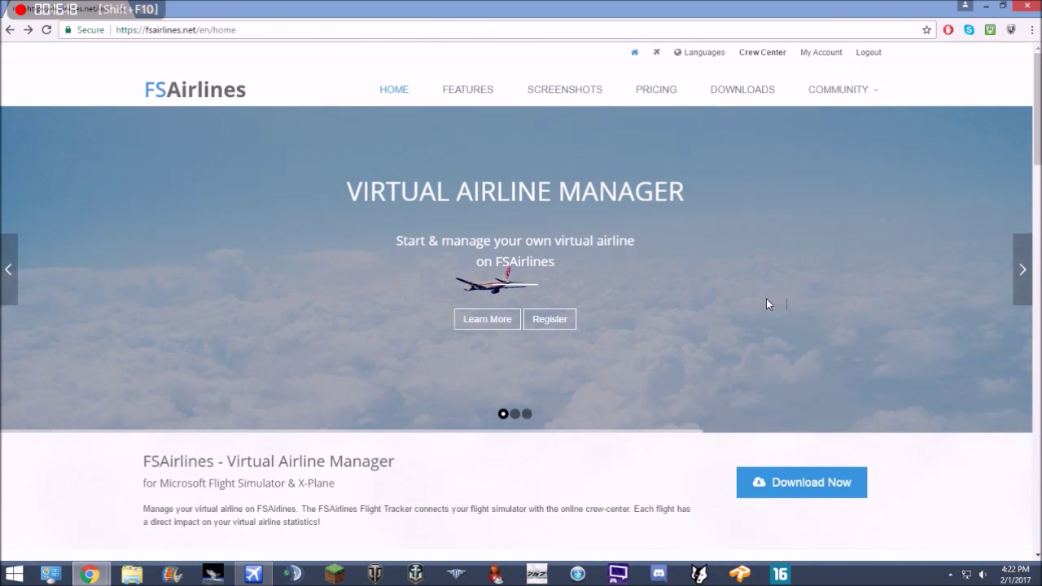
pyautogui.scroll(-10, 736, 89)
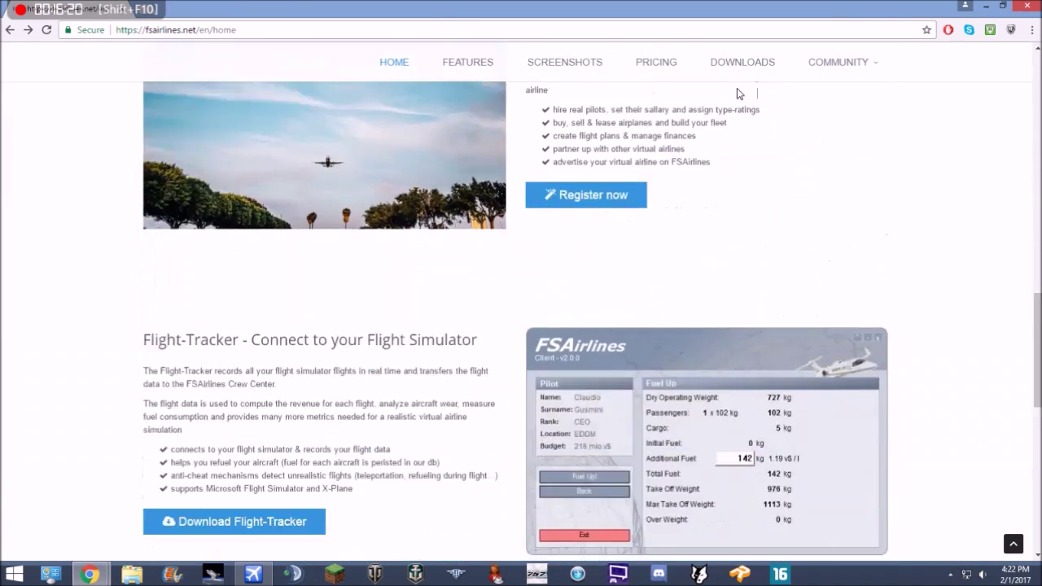
pyautogui.scroll(-5, 737, 93)
pyautogui.scroll(4, 735, 138)
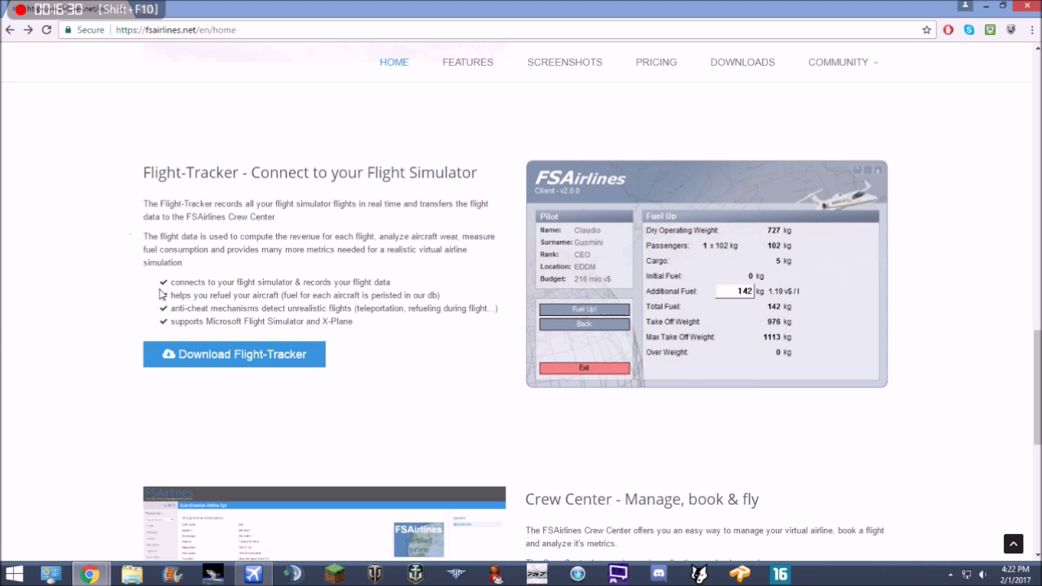
pyautogui.click(237, 358)
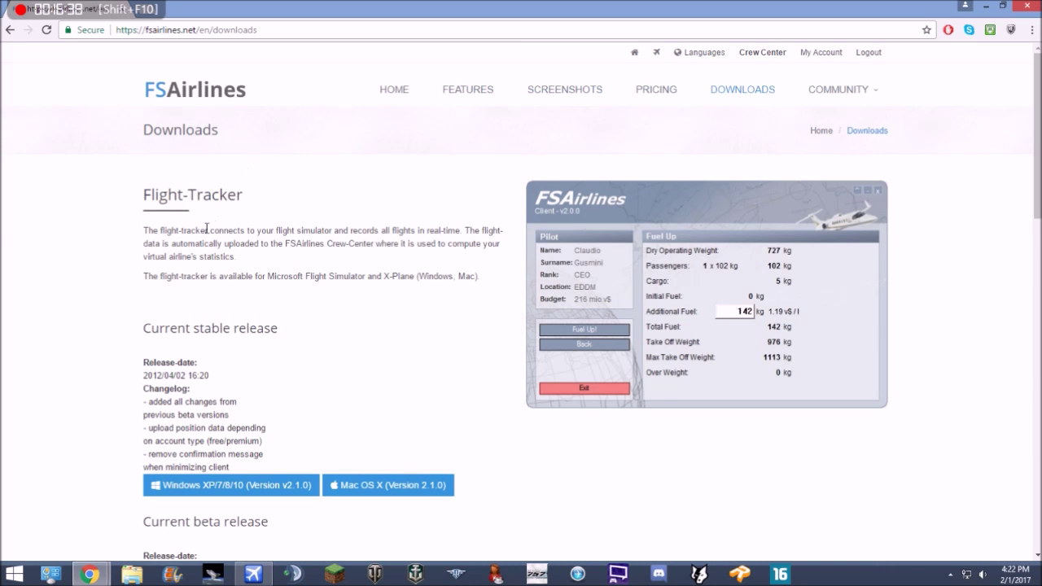
# - Examine the current stable and beta releases of the Flight-Tracker and their Windows and Mac download options
pyautogui.scroll(-2, 196, 231)
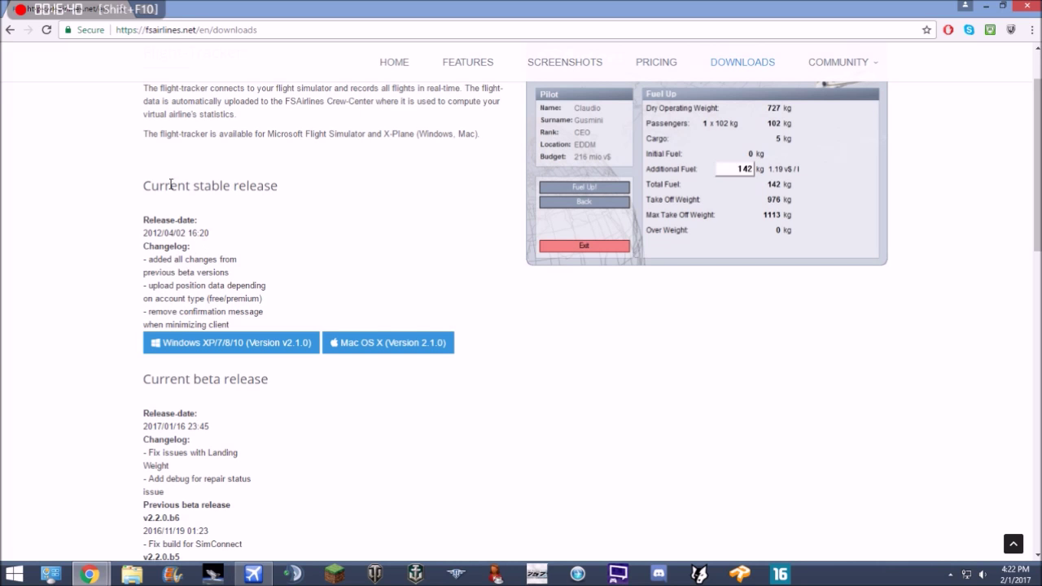
pyautogui.scroll(-8, 179, 283)
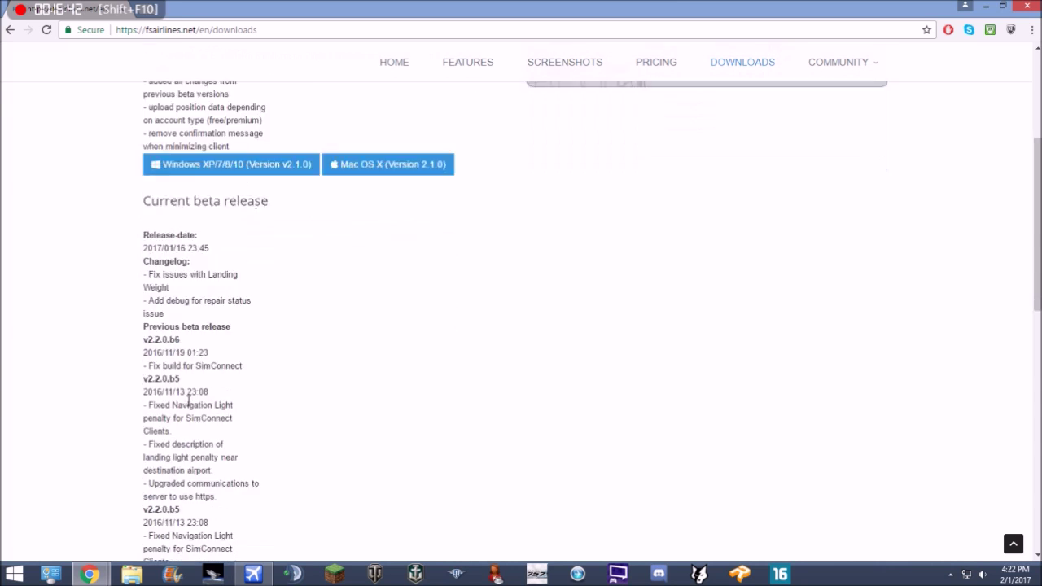
pyautogui.scroll(10, 189, 357)
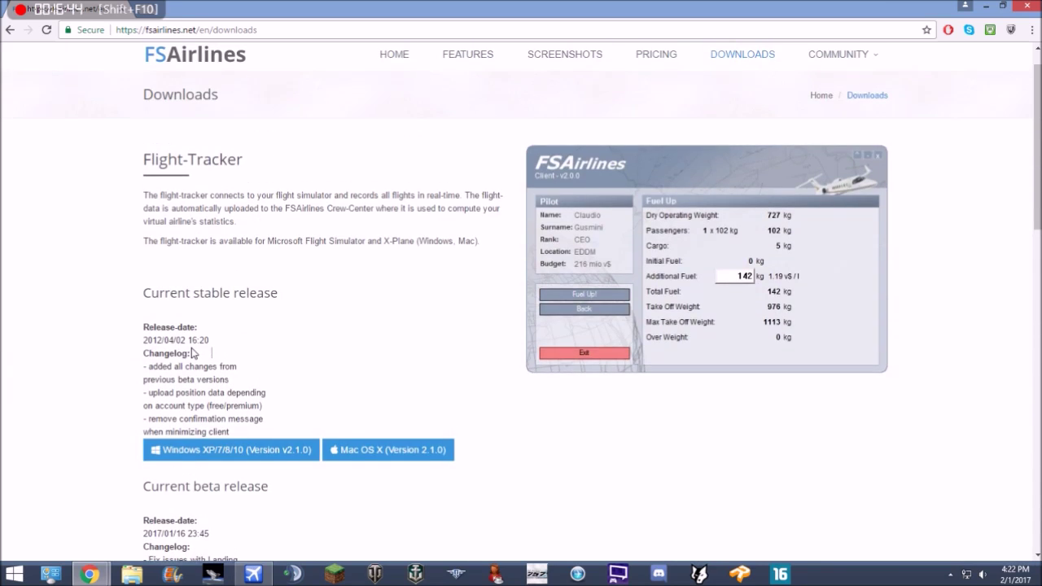
pyautogui.scroll(-15, 195, 316)
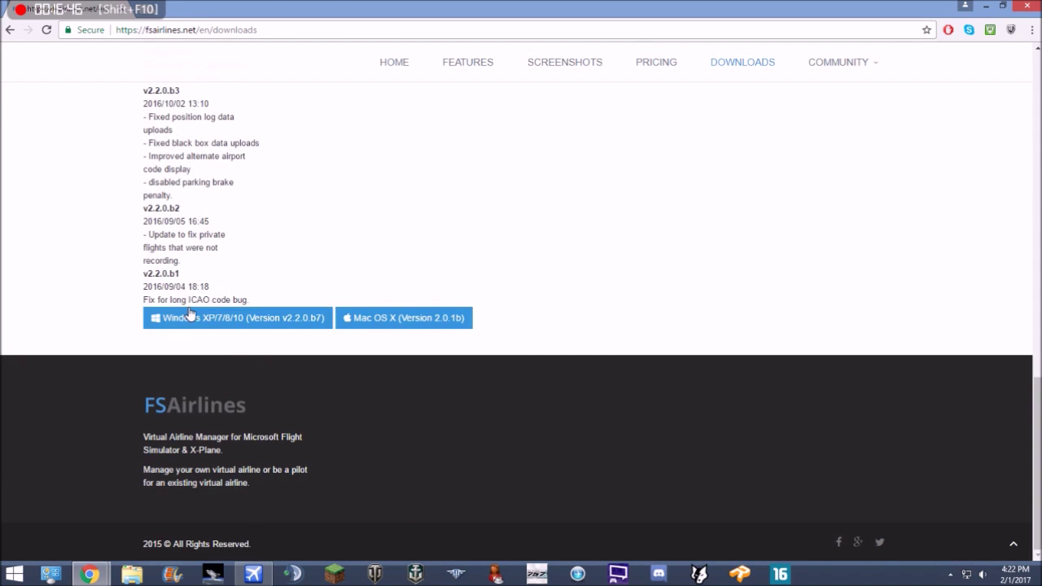
pyautogui.scroll(8, 109, 277)
pyautogui.scroll(4, 122, 285)
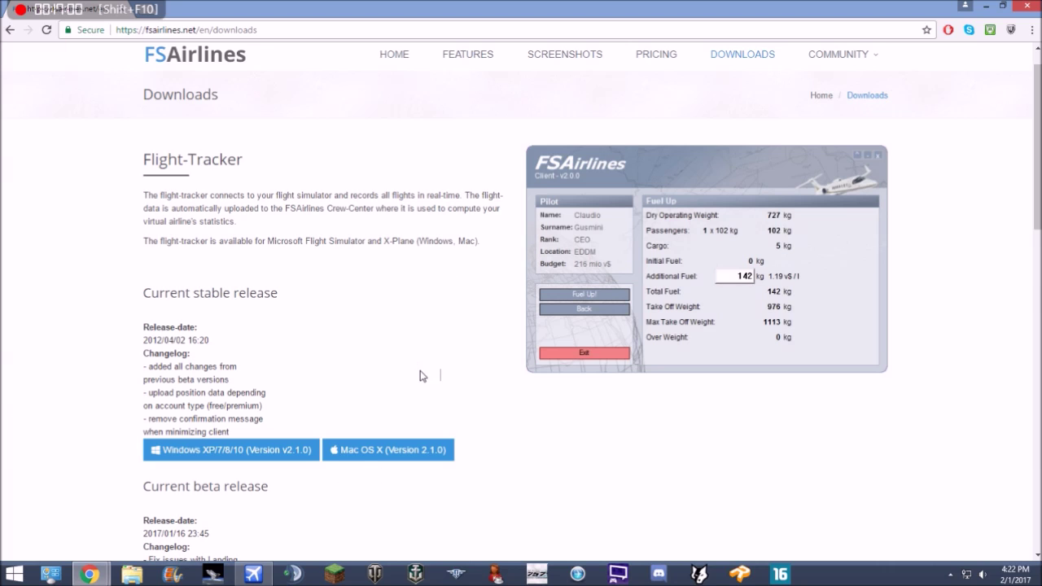
pyautogui.scroll(1, 397, 367)
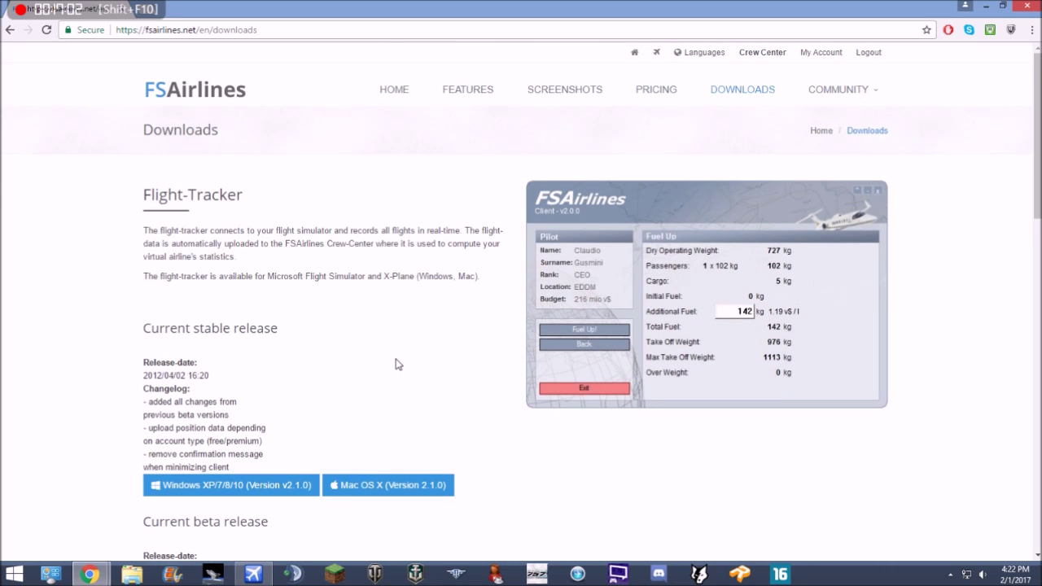
# - Open the Majestic Airways overview in the FSAirlines Crew Center and switch to Flight Simulator X
pyautogui.moveTo(726, 59)
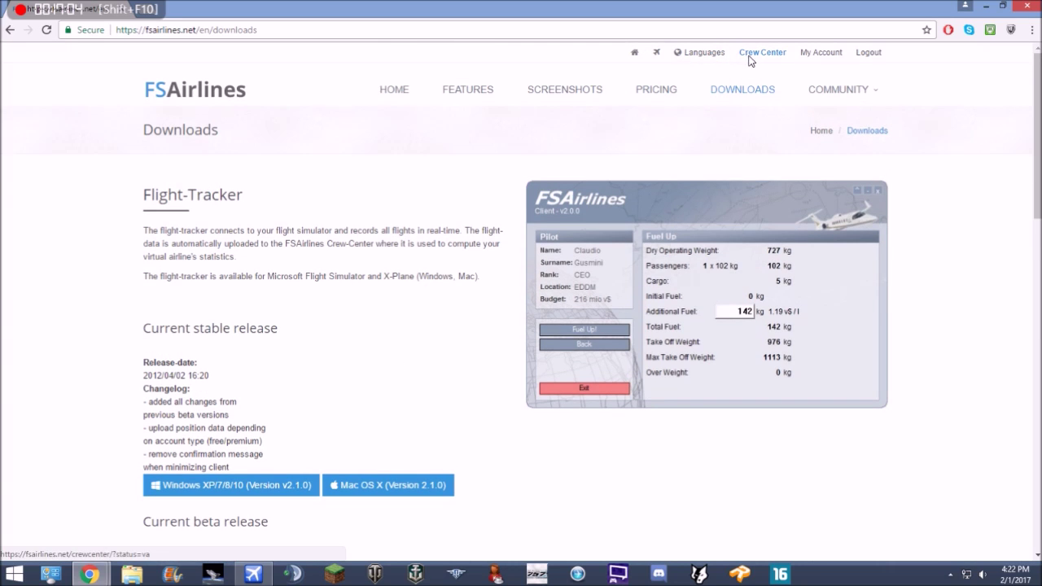
pyautogui.click(749, 55)
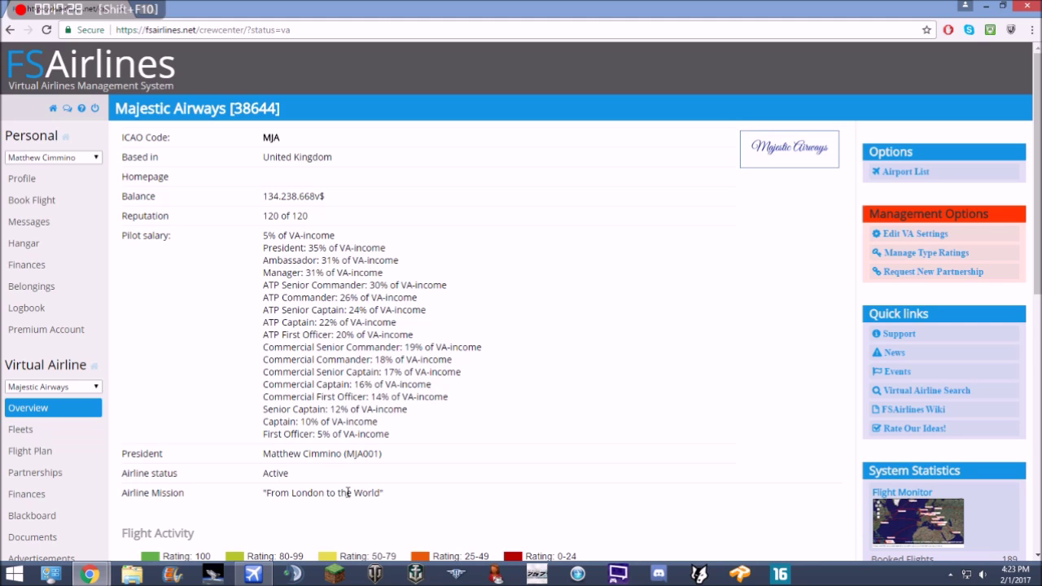
pyautogui.click(261, 578)
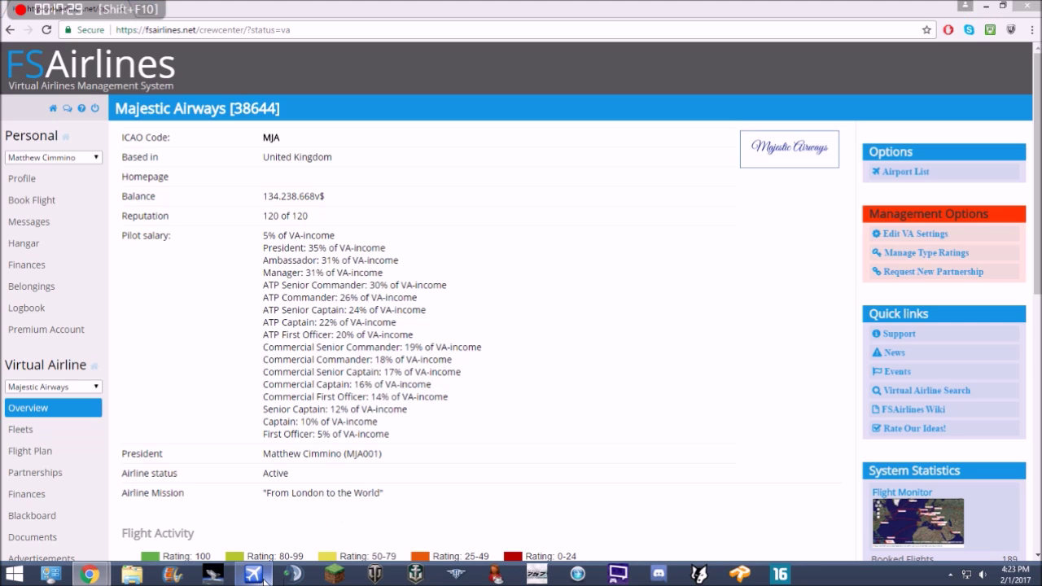
pyautogui.click(489, 391)
pyautogui.click(260, 576)
pyautogui.click(526, 298)
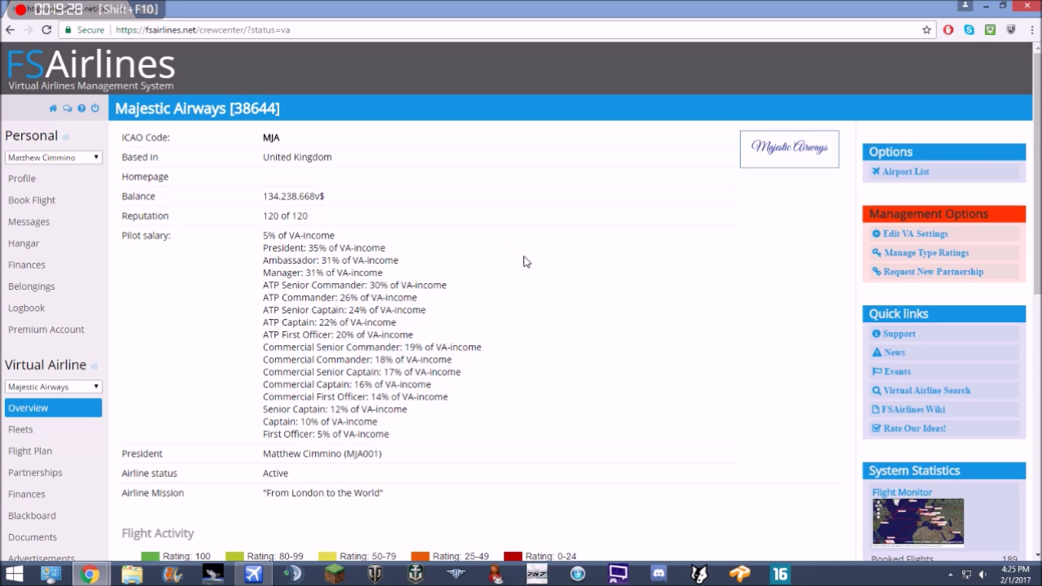
# - Review the flight activity, last five flights, pilots and partnerships in the Majestic Airways overview
pyautogui.scroll(-2, 540, 261)
pyautogui.scroll(-4, 537, 263)
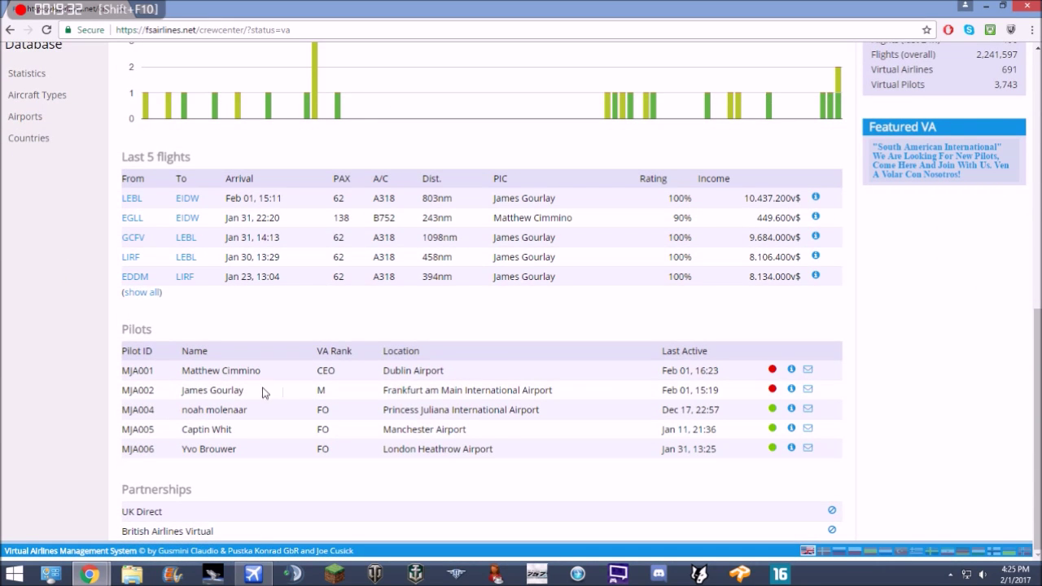
pyautogui.scroll(6, 610, 328)
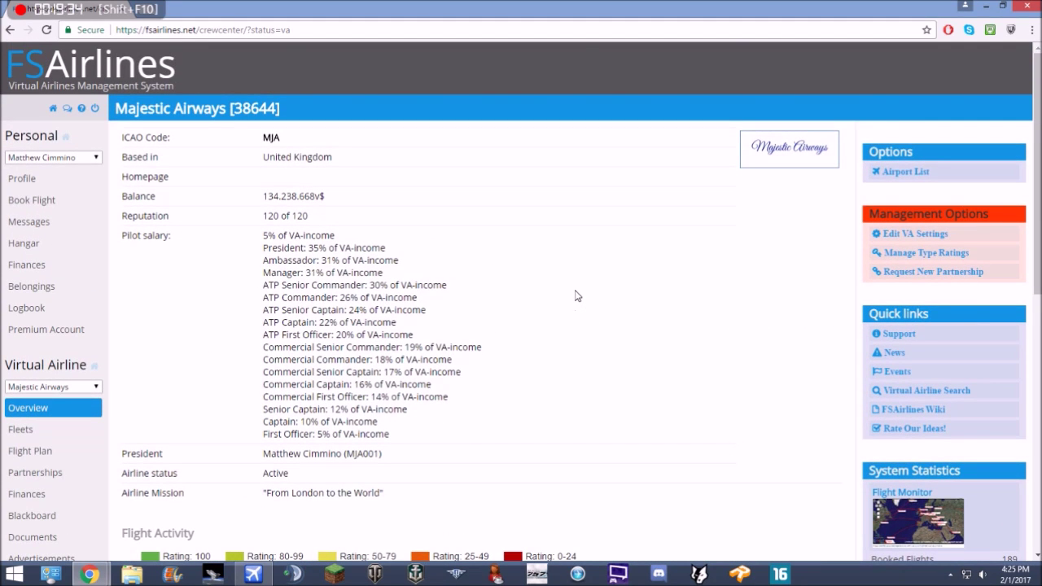